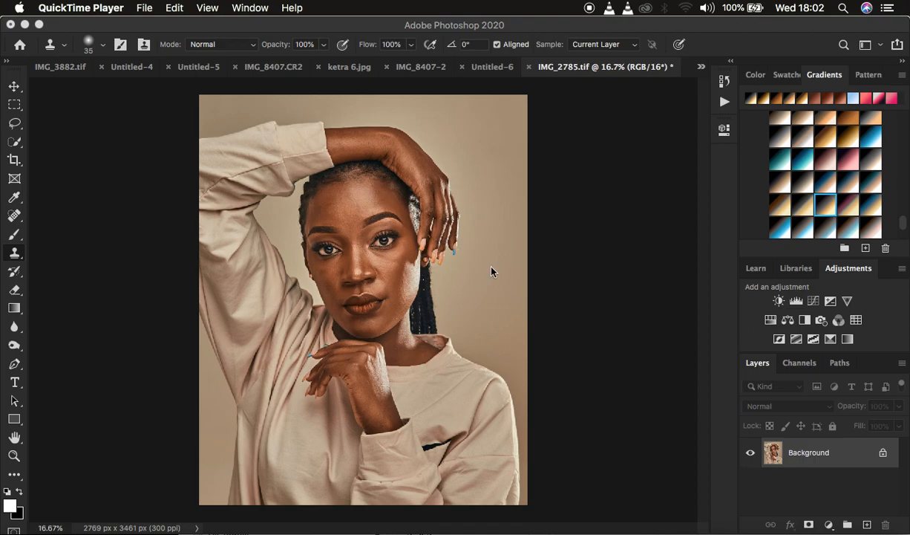
# - Make two duplicates of the Background layer
pyautogui.click(781, 437)
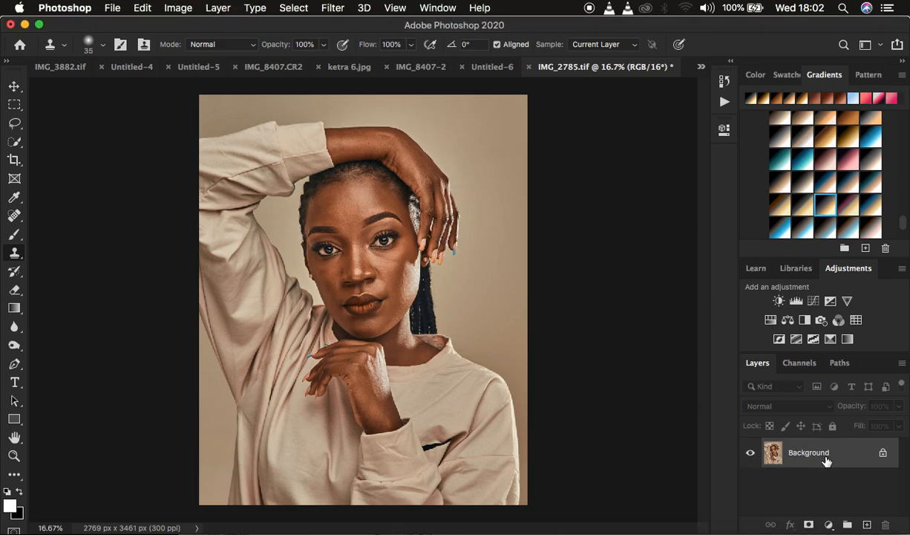
pyautogui.press('super+j')
pyautogui.press('super+j')
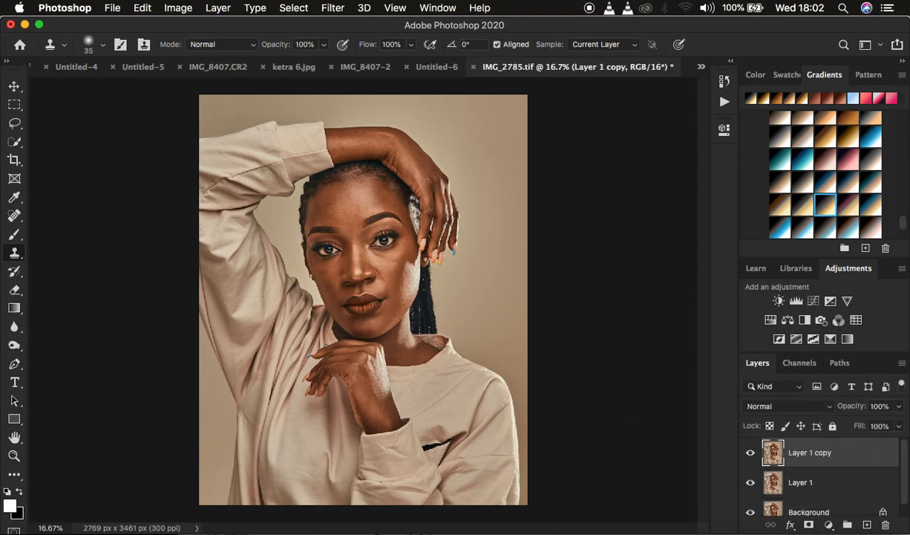
# - Rename the lower duplicate layer LOW FREQ and the upper duplicate HIGH FREQ
pyautogui.click(805, 483)
pyautogui.doubleClick(806, 483)
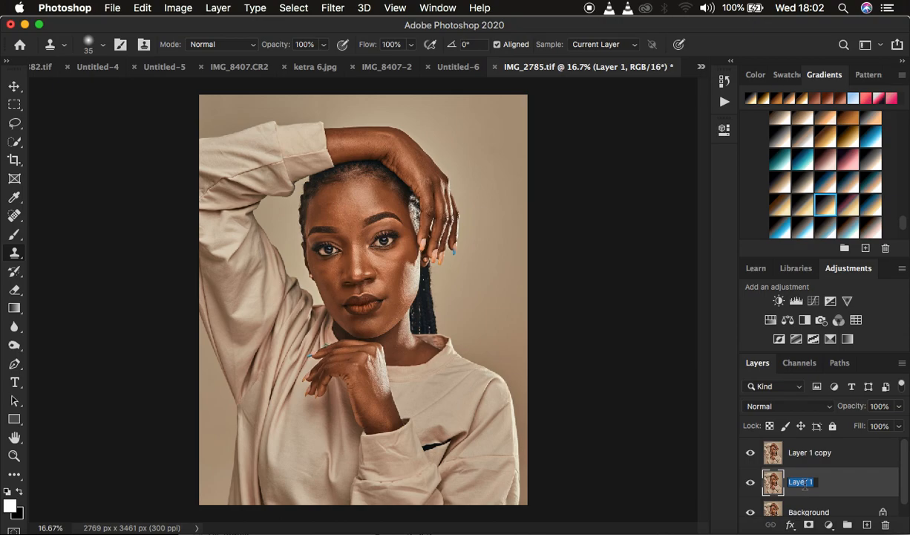
pyautogui.write('LOW FREQ')
pyautogui.press('Return')
pyautogui.doubleClick(807, 453)
pyautogui.write('H')
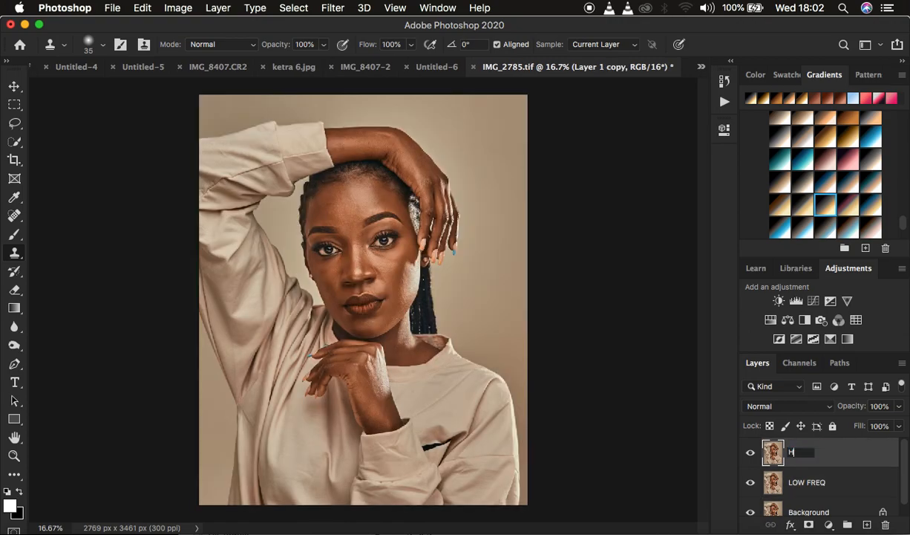
pyautogui.write('IGH FREQ')
pyautogui.press('Return')
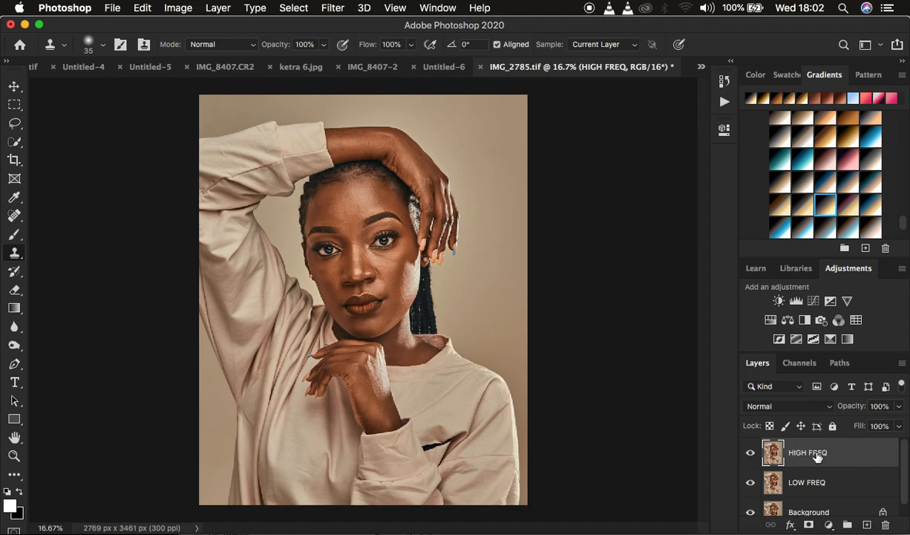
# - Hide the HIGH FREQ layer and apply a Gaussian Blur with a 6.8-pixel radius to the LOW FREQ layer
pyautogui.click(750, 452)
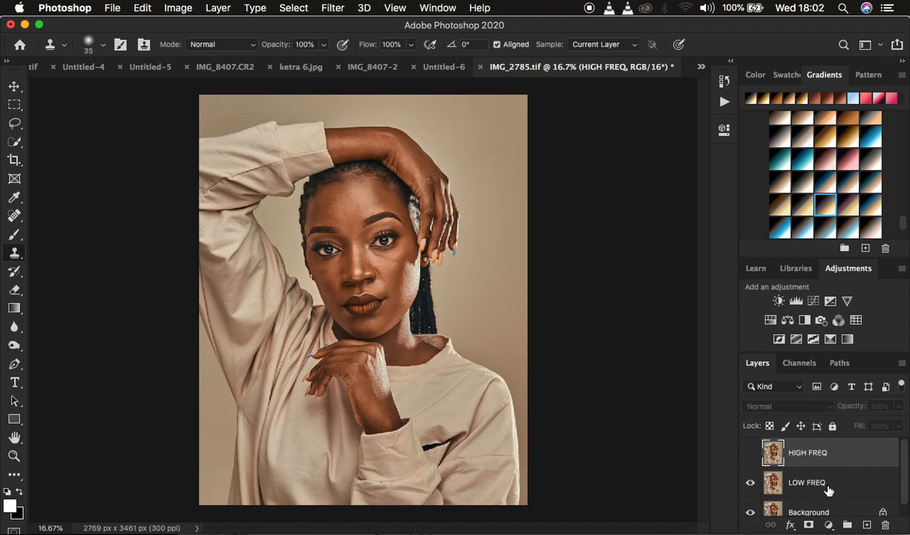
pyautogui.click(828, 487)
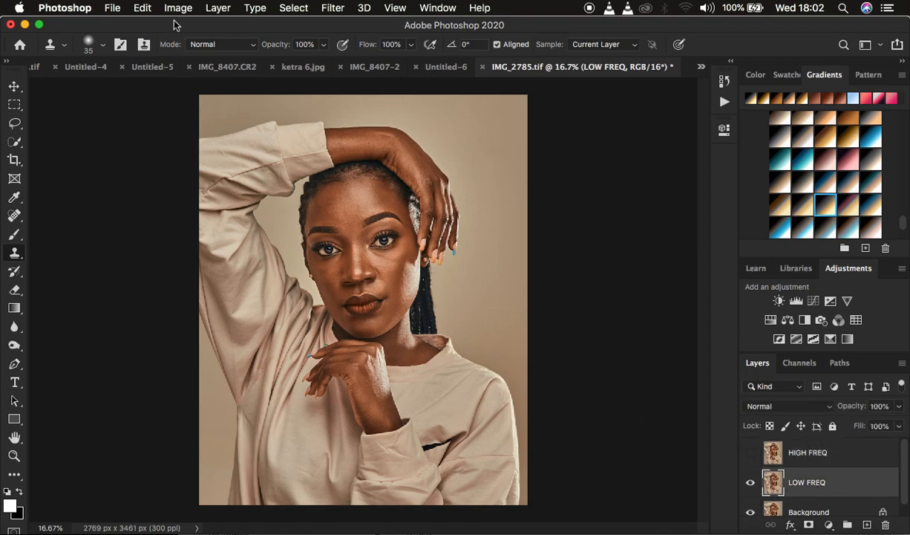
pyautogui.click(321, 12)
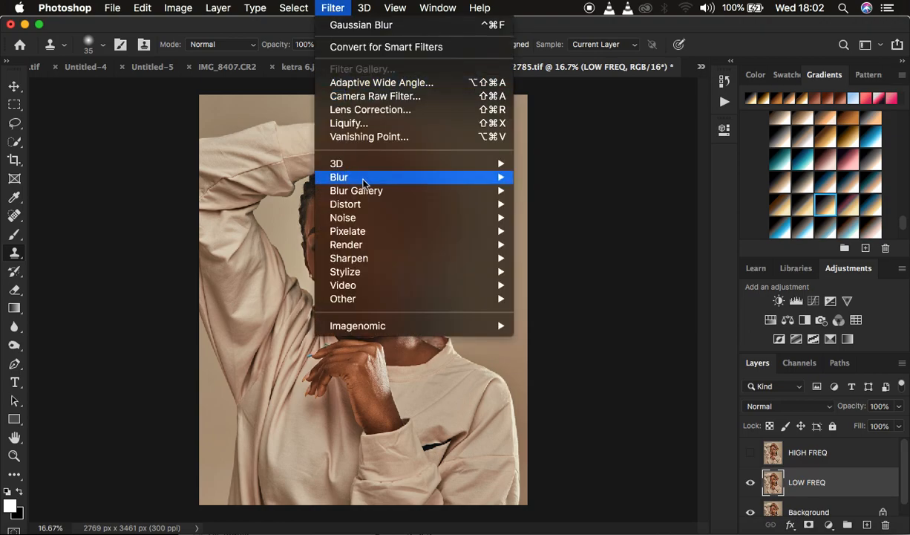
pyautogui.moveTo(363, 183)
pyautogui.click(549, 229)
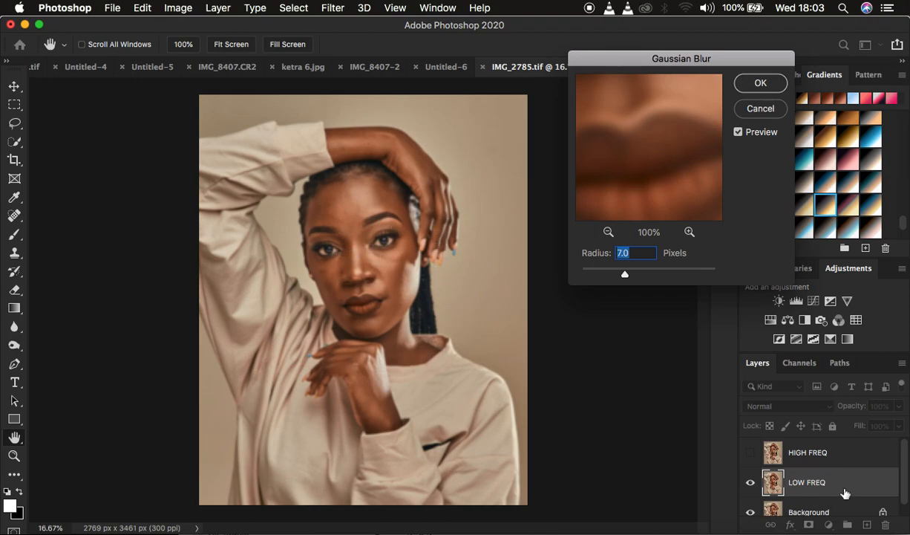
pyautogui.click(608, 231)
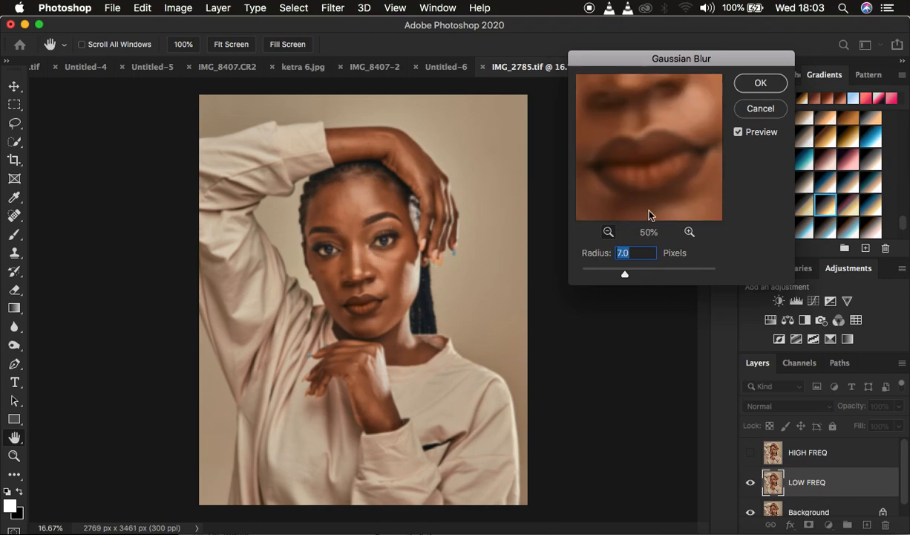
pyautogui.moveTo(624, 274); pyautogui.dragTo(557, 277)
pyautogui.moveTo(648, 135)
pyautogui.mouseDown()
pyautogui.moveTo(648, 204)
pyautogui.moveTo(623, 151)
pyautogui.moveTo(683, 190)
pyautogui.moveTo(640, 150)
pyautogui.moveTo(683, 170)
pyautogui.moveTo(653, 149)
pyautogui.mouseUp()
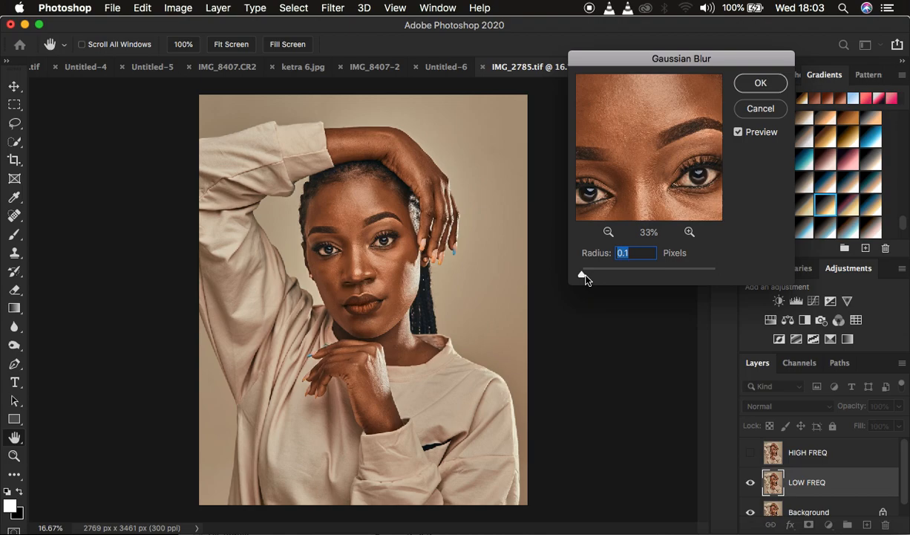
pyautogui.moveTo(583, 276); pyautogui.dragTo(623, 275)
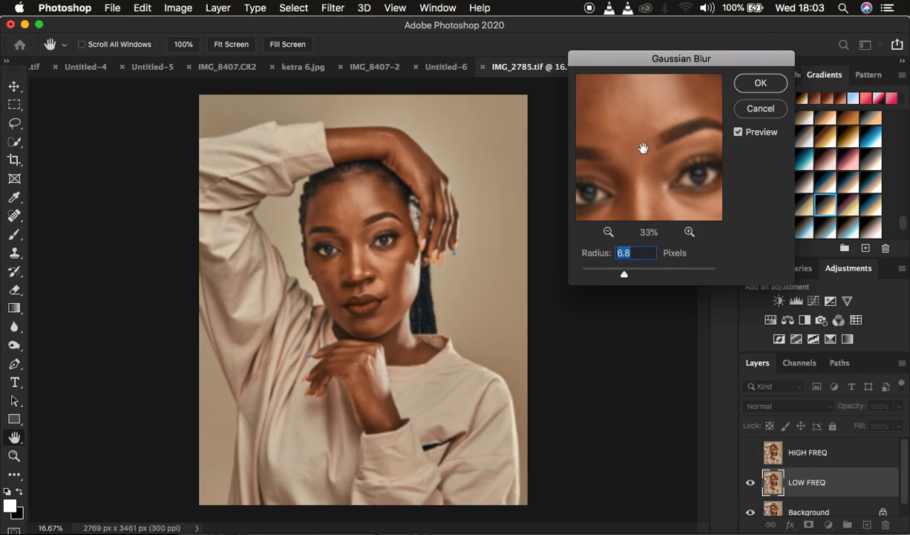
pyautogui.click(758, 82)
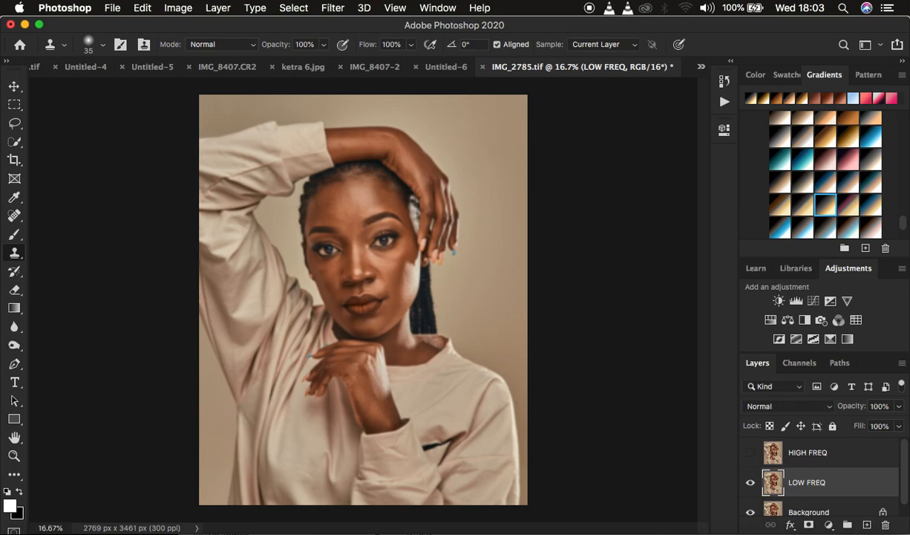
# - Activate the Lasso tool, and select the HIGH FREQ layer and make it visible
pyautogui.click(15, 123)
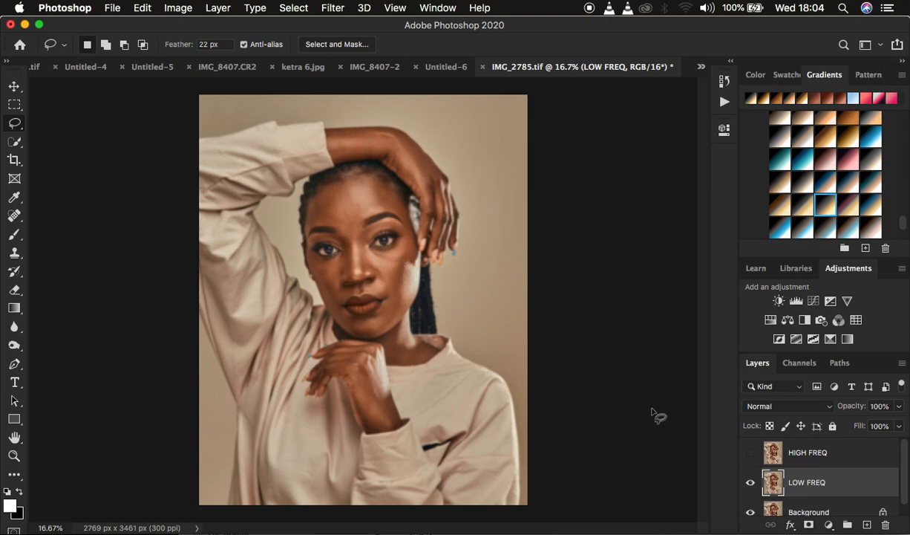
pyautogui.click(814, 454)
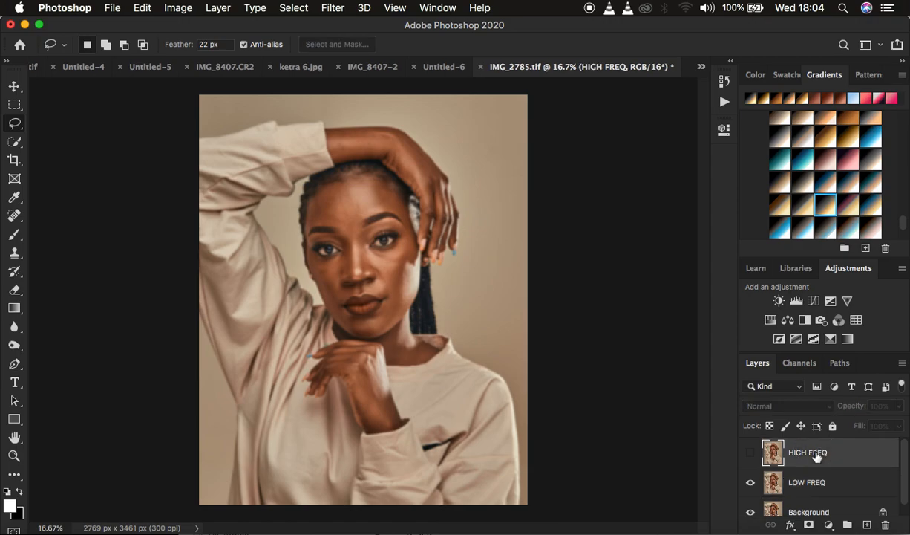
pyautogui.click(751, 452)
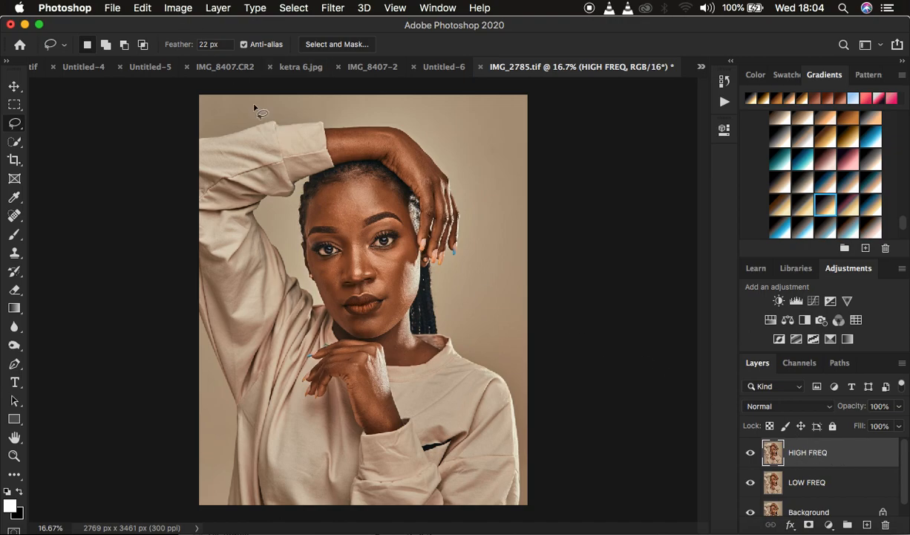
# - Start Apply Image on the HIGH FREQ layer with LOW FREQ as the source layer, keeping the RGB channel
pyautogui.click(171, 6)
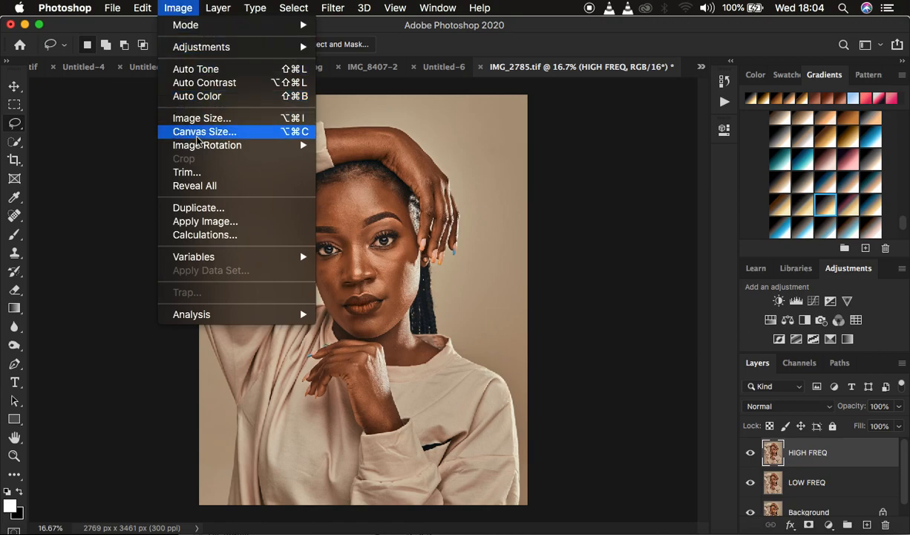
pyautogui.click(202, 221)
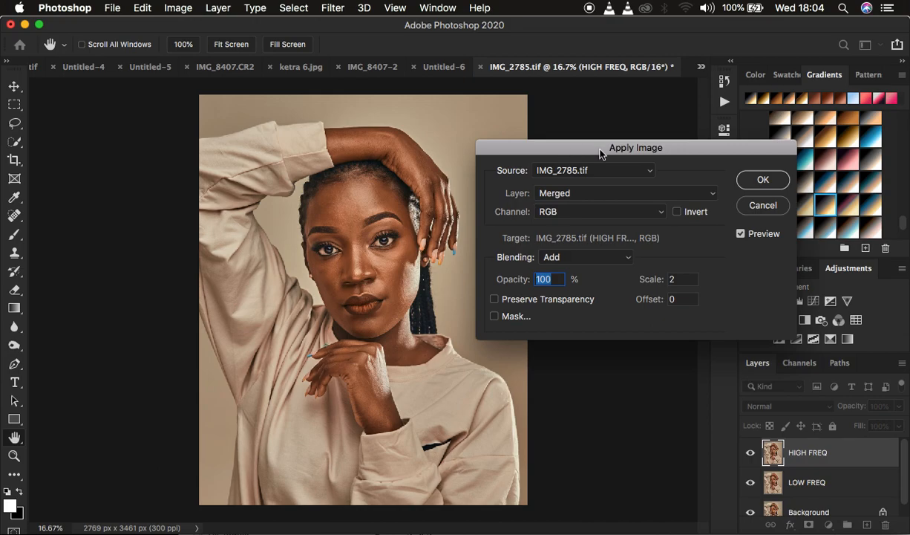
pyautogui.click(557, 193)
pyautogui.click(579, 224)
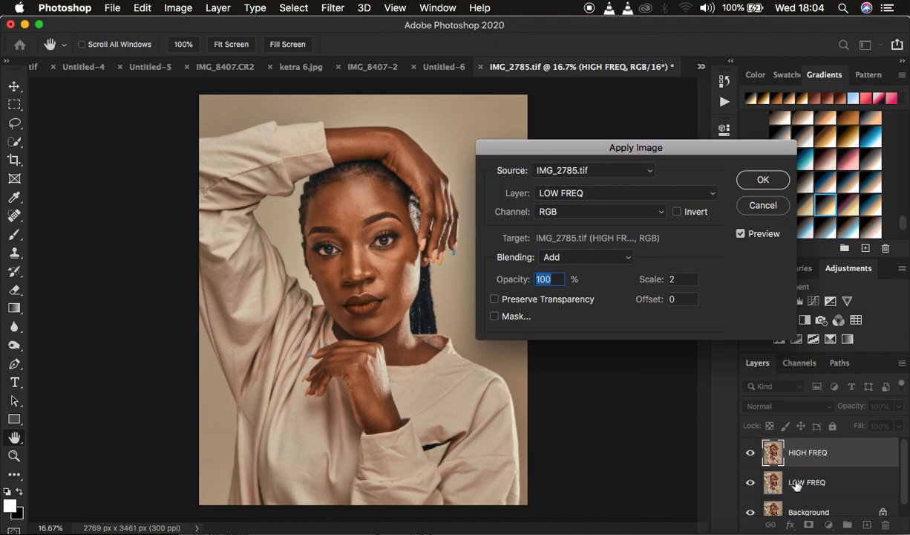
pyautogui.click(575, 213)
pyautogui.click(575, 213)
# - Try Subtract blending with scale 2 and offset 128 in Apply Image, and return the blending to Add
pyautogui.click(565, 257)
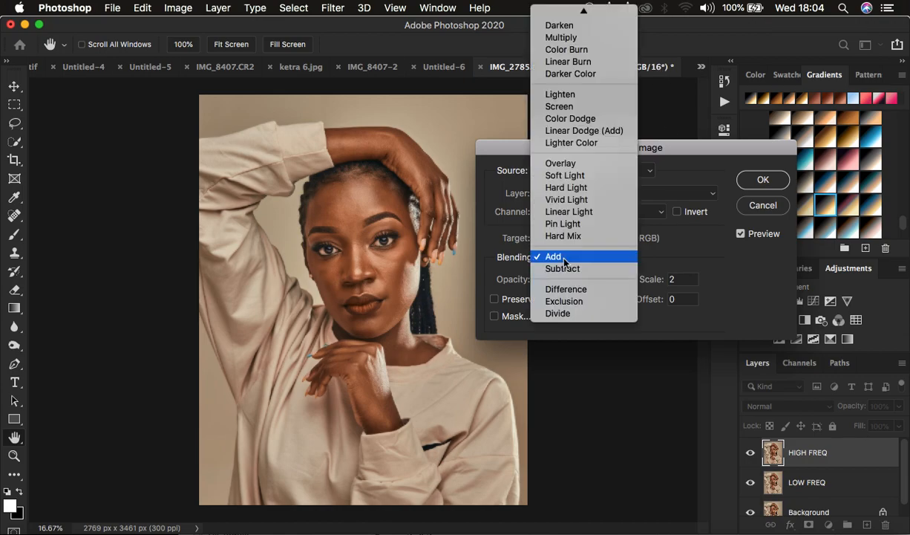
pyautogui.click(563, 267)
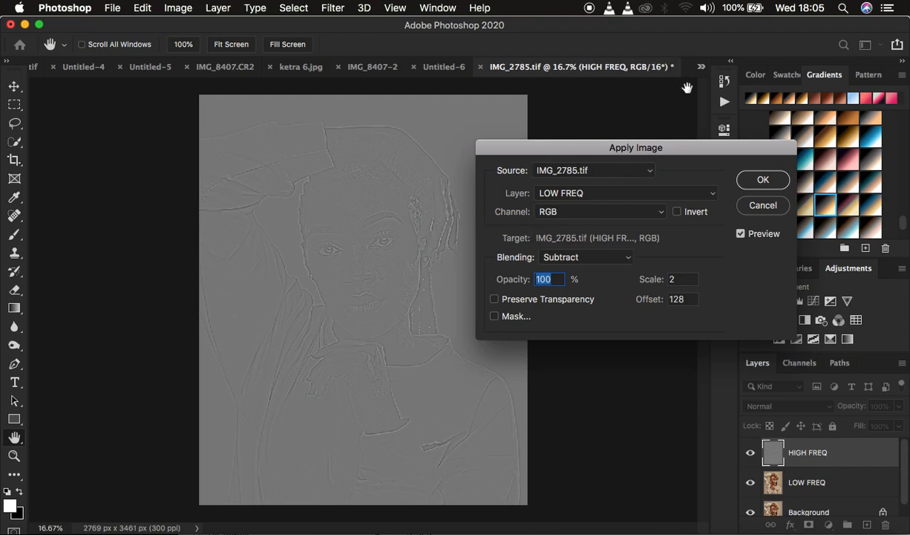
pyautogui.click(573, 257)
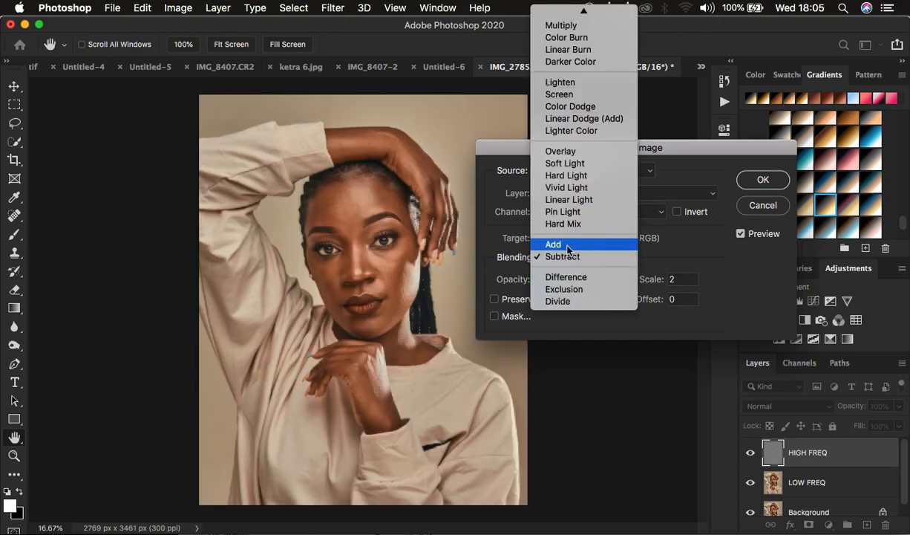
pyautogui.click(569, 247)
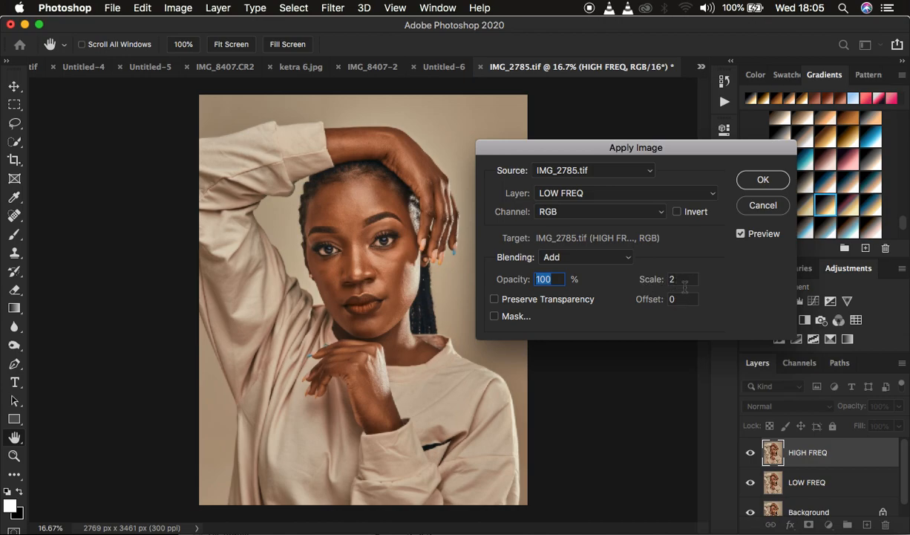
# - Apply the inverted LOW FREQ source with Add blending, scale 2 and offset 0, and set HIGH FREQ's blend mode to Linear Light
pyautogui.click(678, 212)
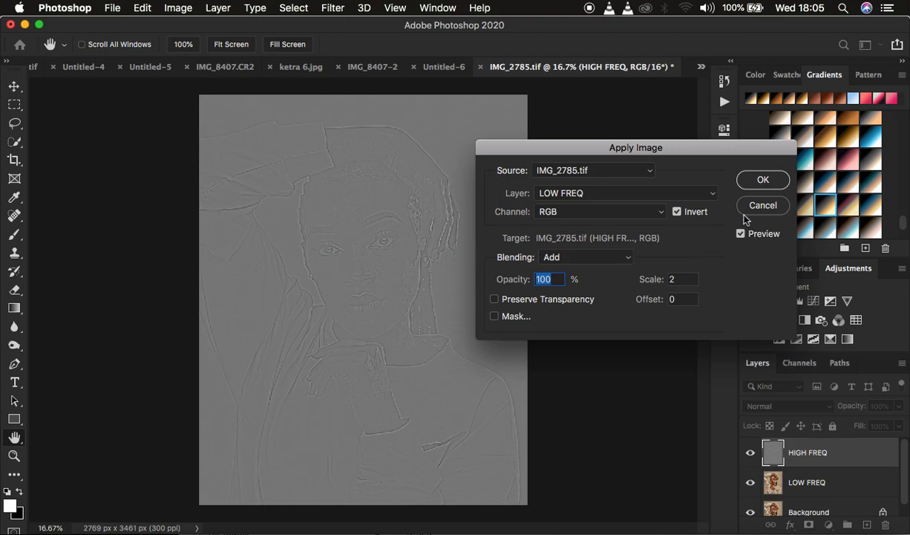
pyautogui.click(753, 180)
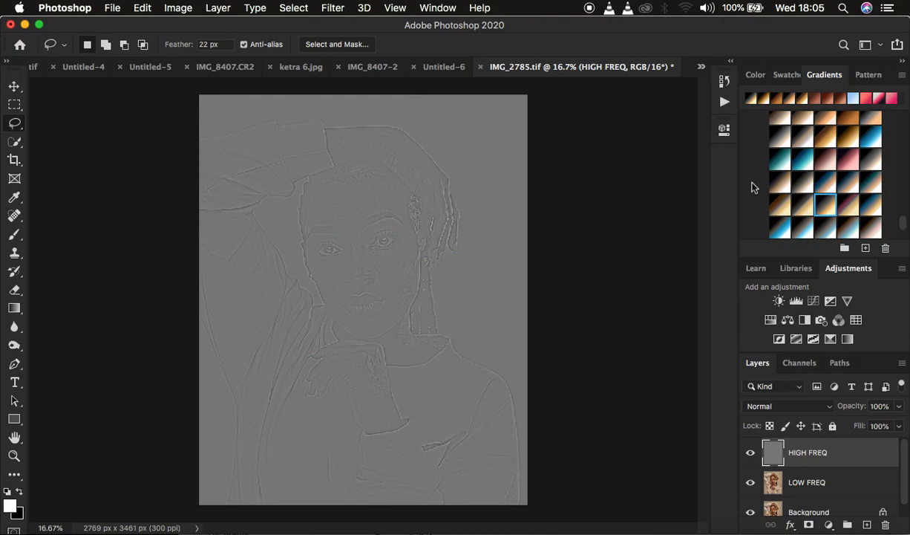
pyautogui.click(765, 406)
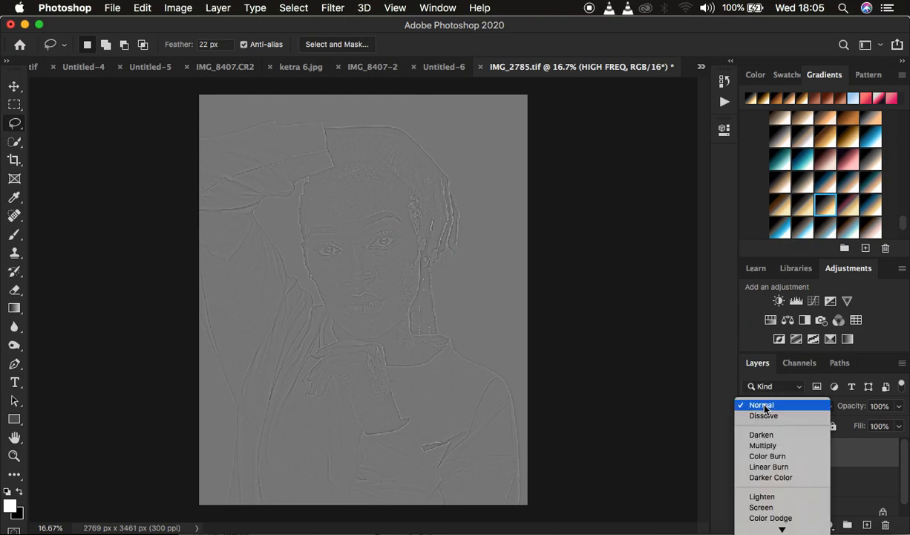
pyautogui.scroll(-5, 779, 466)
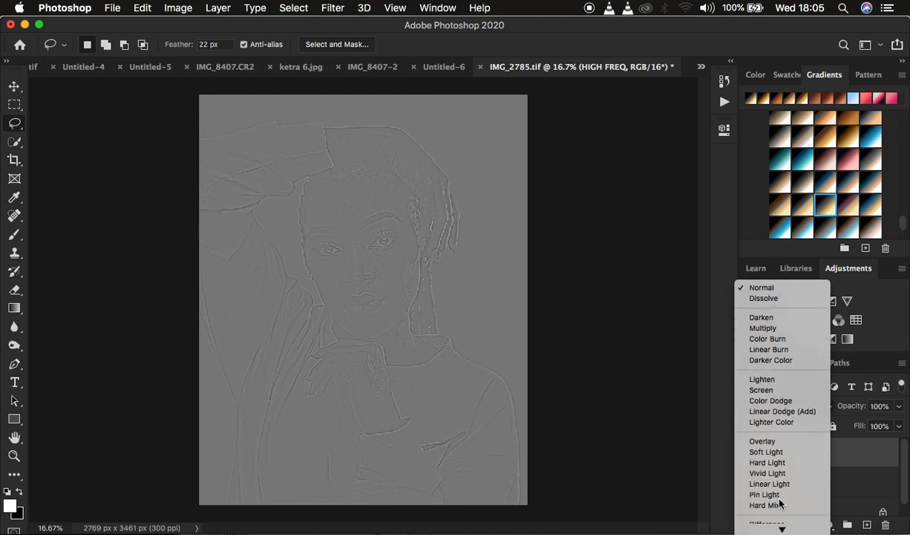
pyautogui.click(770, 483)
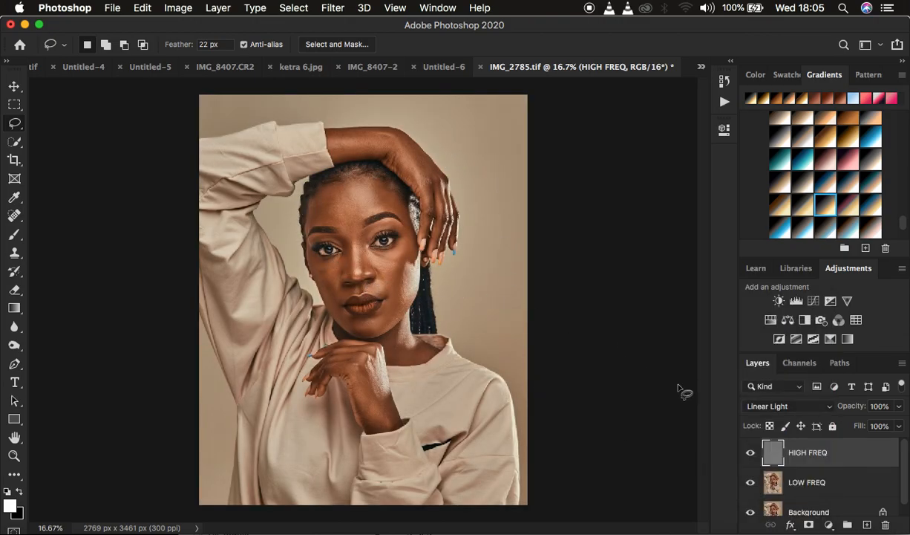
# - Group the HIGH FREQ and LOW FREQ layers and name the group freq sep
pyautogui.keyDown('shift'); pyautogui.click(846, 481); pyautogui.keyUp('shift')
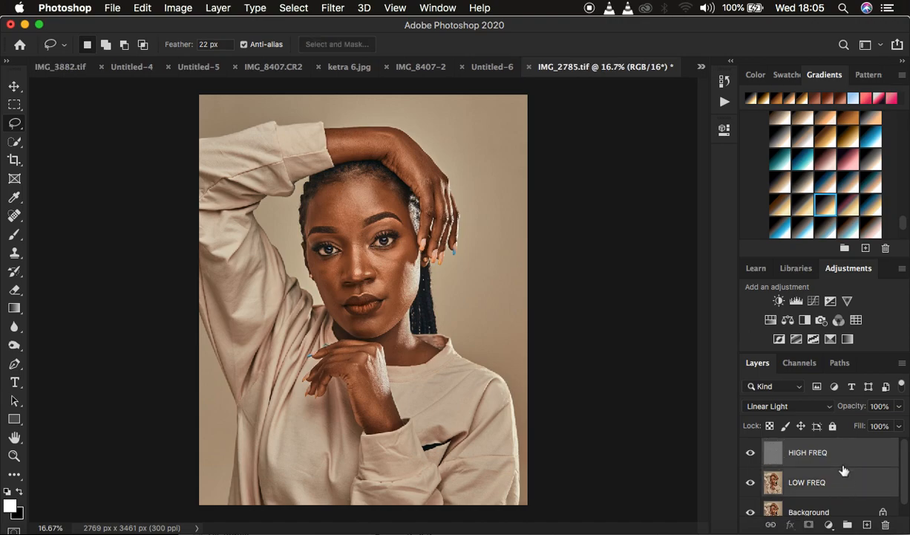
pyautogui.press('super+g')
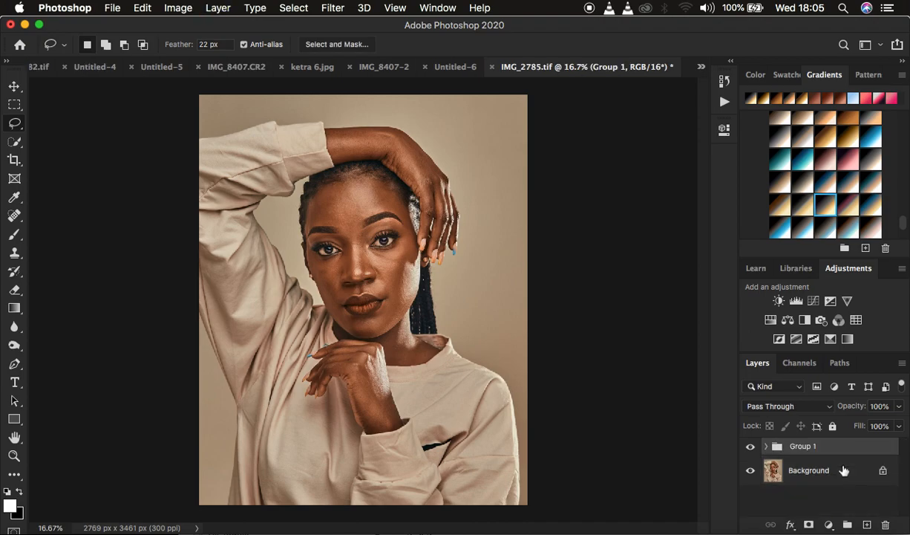
pyautogui.doubleClick(802, 446)
pyautogui.write('freq sep')
pyautogui.press('Return')
# - Toggle the freq sep group's visibility to compare the image with and without it
pyautogui.click(751, 447)
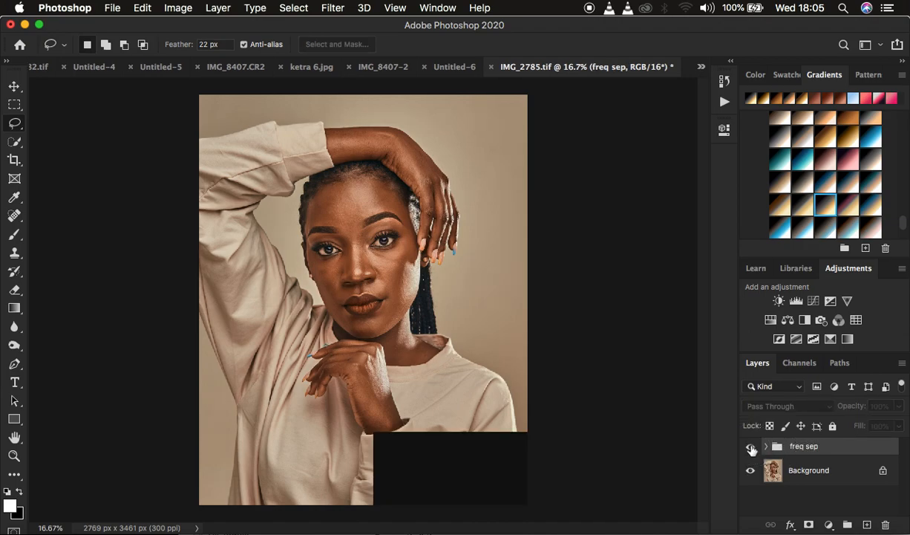
pyautogui.click(750, 447)
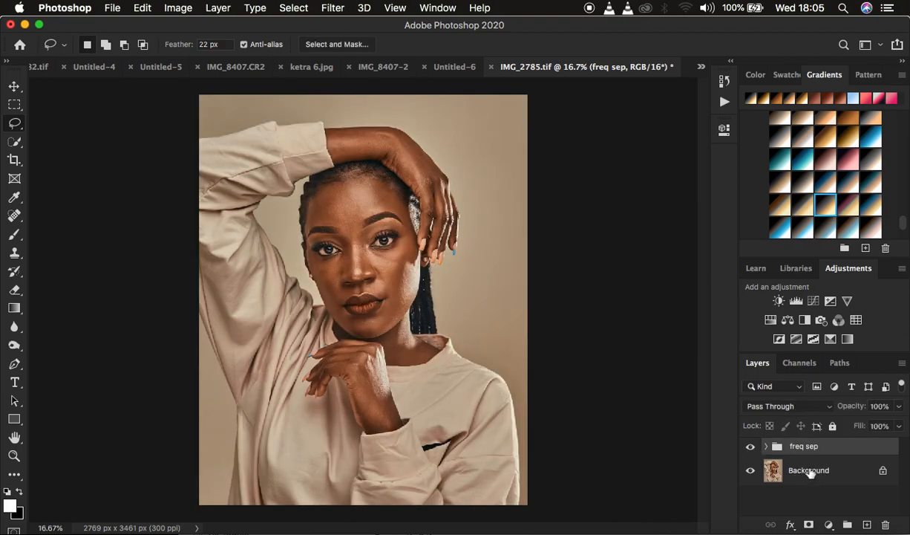
pyautogui.click(750, 448)
pyautogui.click(750, 448)
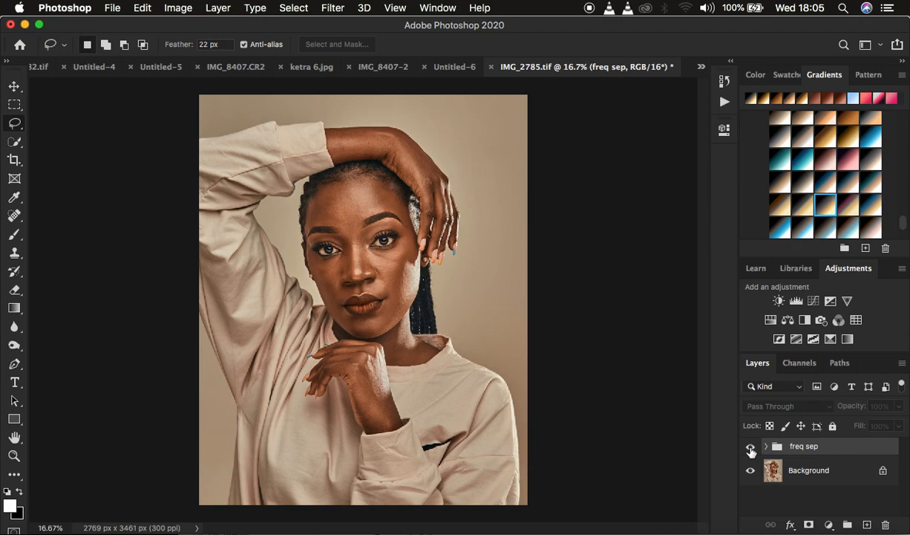
# - Expand the freq sep group, select the LOW FREQ layer and activate the Mixer Brush tool
pyautogui.click(767, 447)
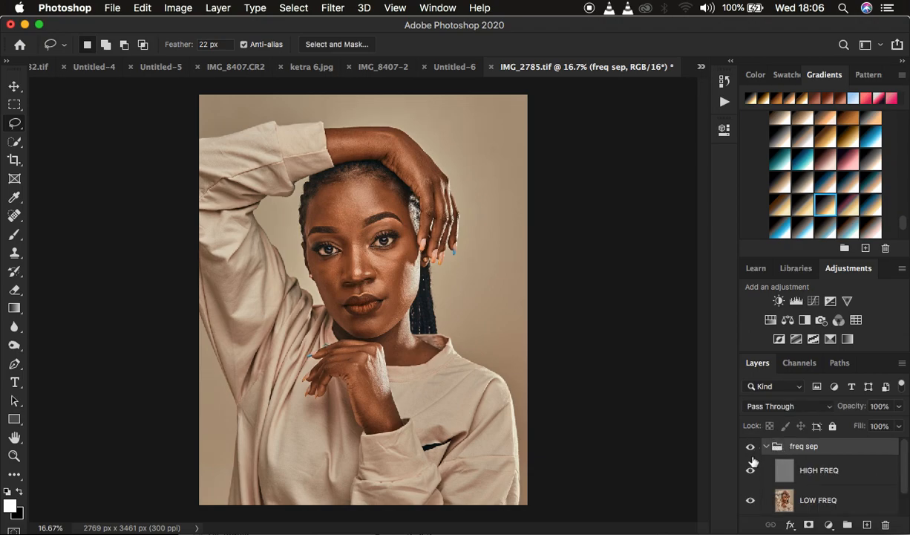
pyautogui.click(815, 501)
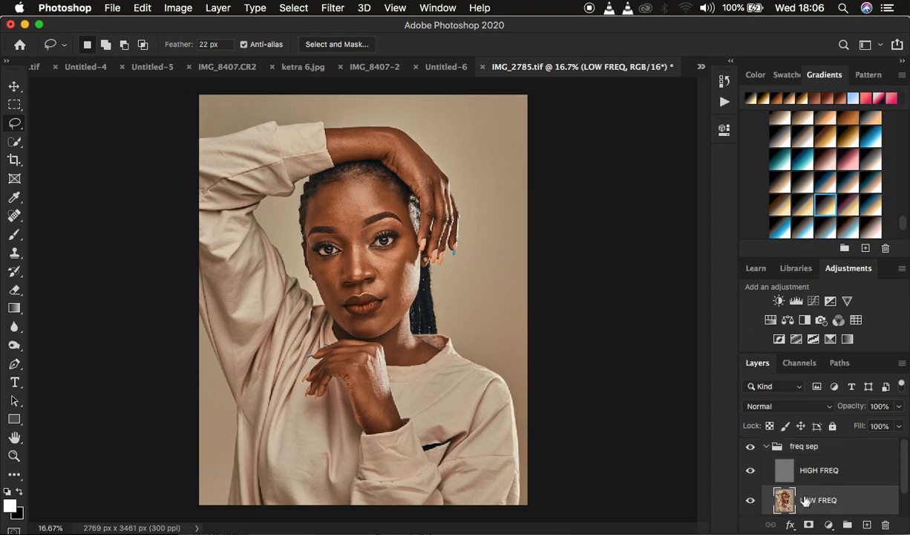
pyautogui.click(15, 235)
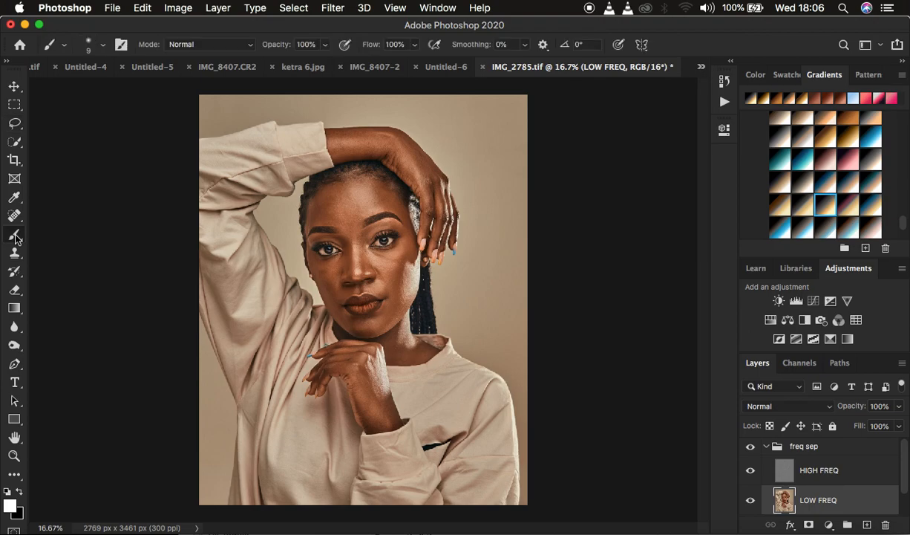
pyautogui.rightClick(15, 236)
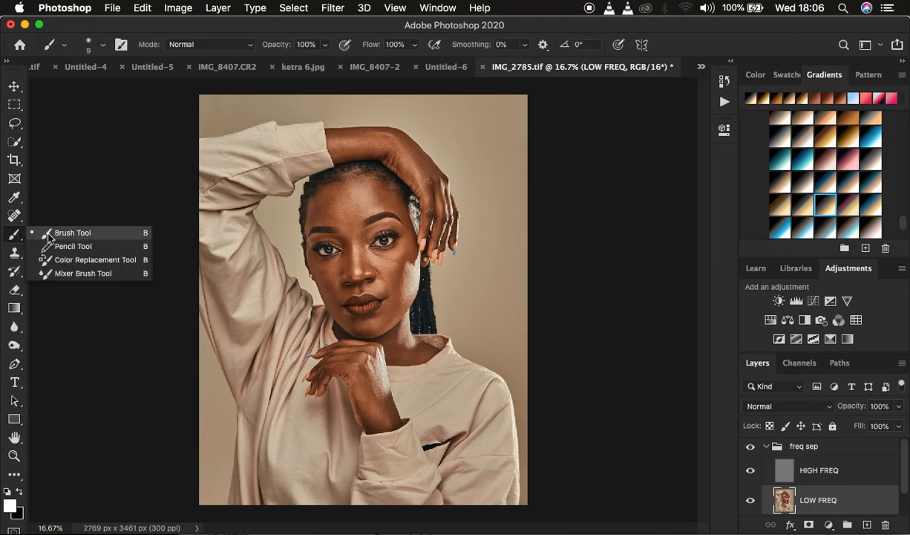
pyautogui.click(78, 273)
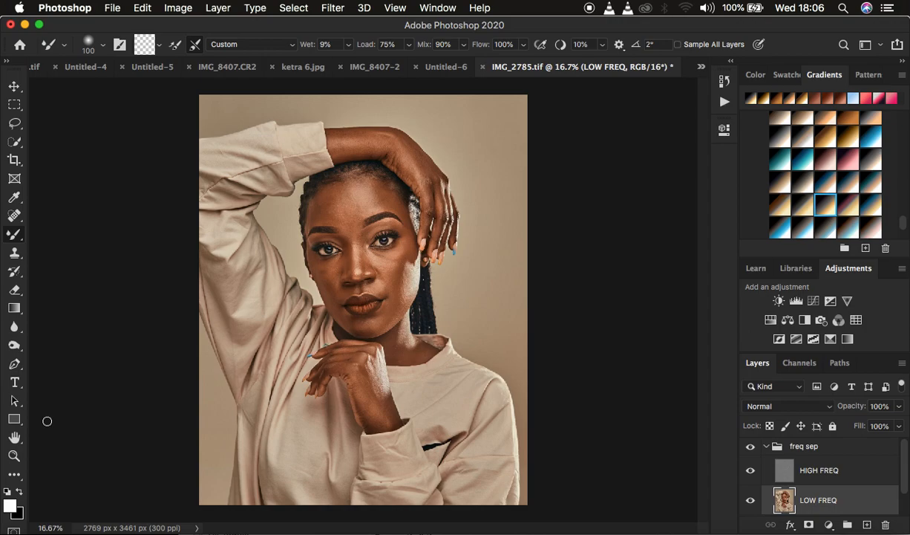
# - Examine the Mixer Brush's size, hardness, brush load and layer sampling options
pyautogui.click(101, 46)
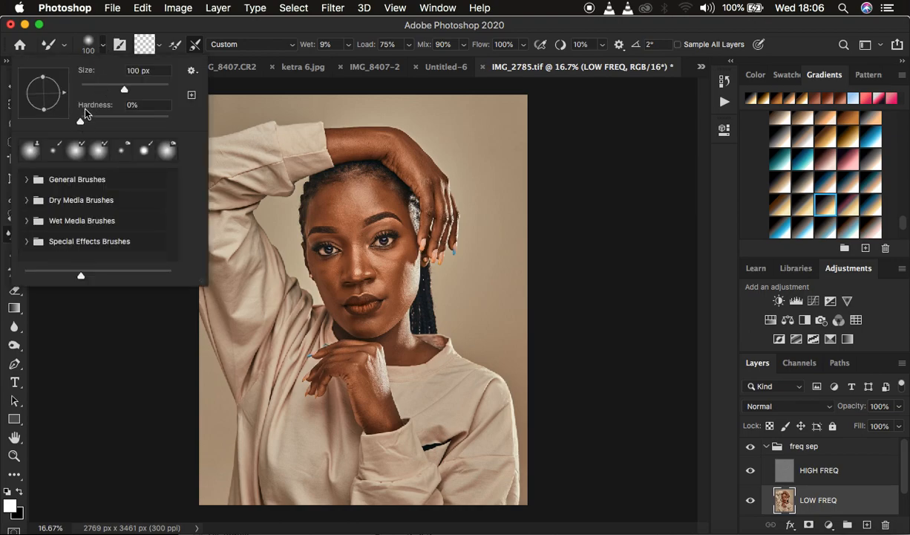
pyautogui.click(103, 43)
pyautogui.click(158, 45)
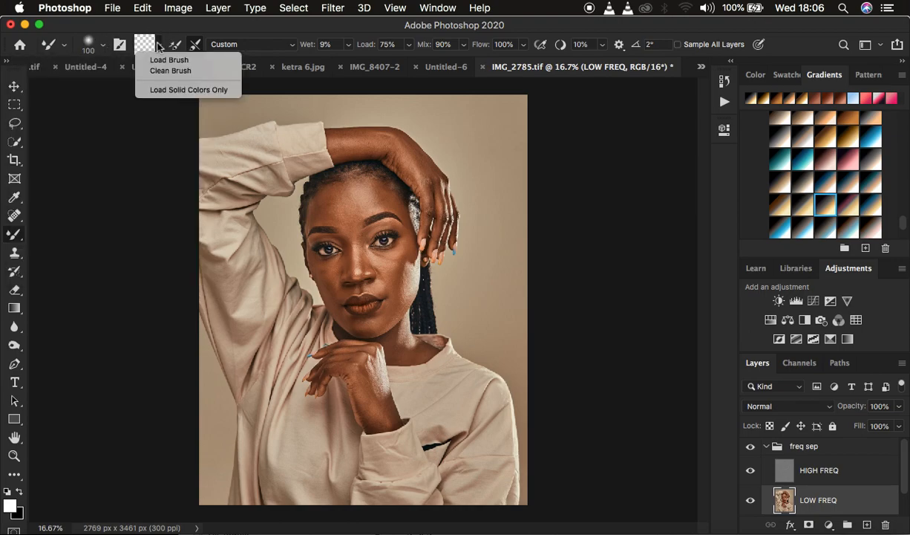
pyautogui.click(196, 43)
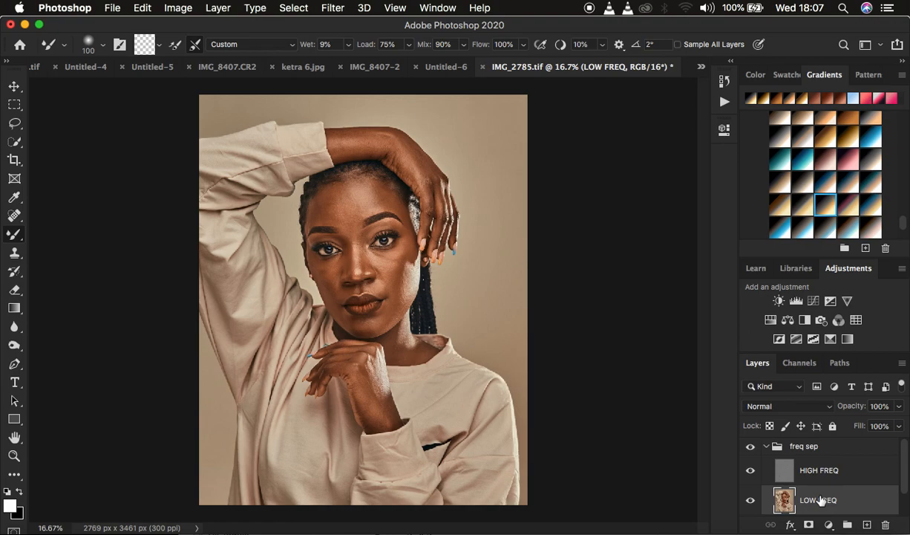
pyautogui.click(678, 45)
pyautogui.click(678, 46)
# - Hide HIGH FREQ and blend the forehead's skin tones on LOW FREQ with the Mixer Brush at 175 px
pyautogui.click(750, 470)
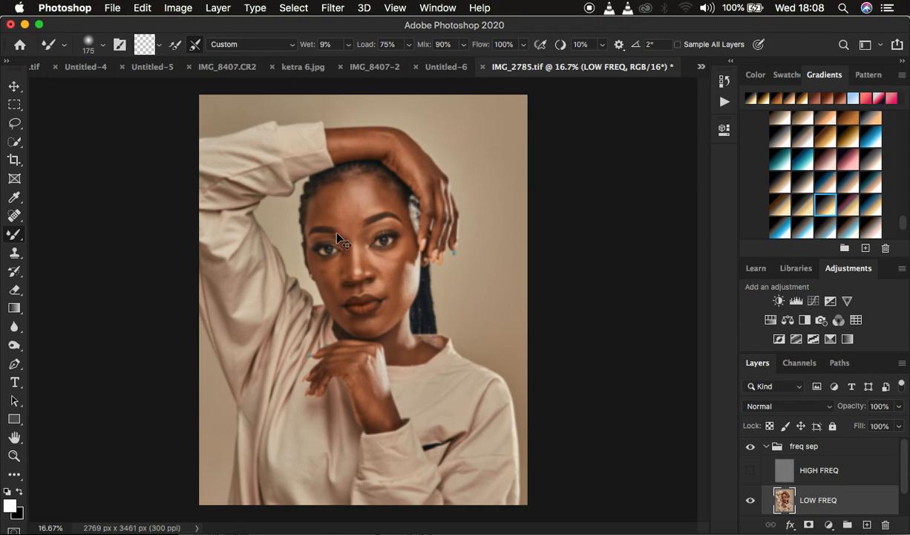
pyautogui.press('super+equal')
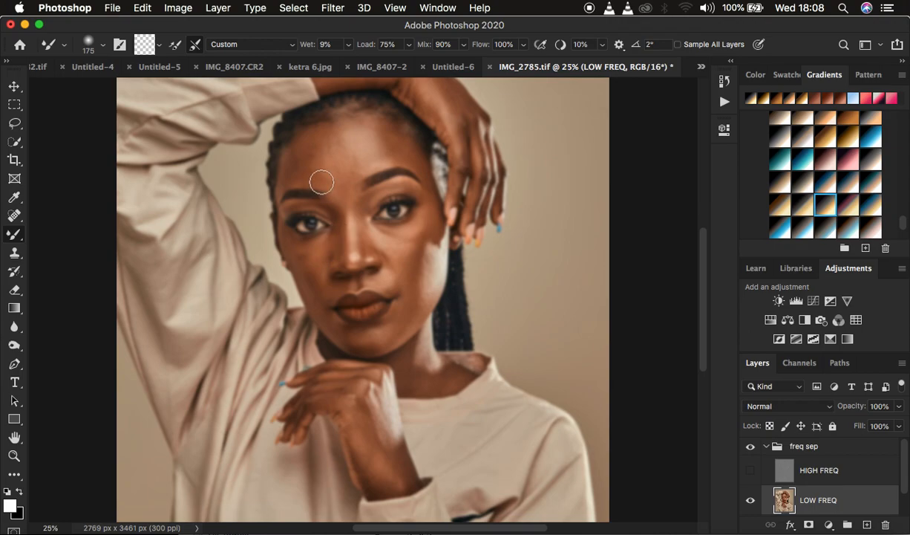
pyautogui.press('super+equal')
pyautogui.press('super+equal')
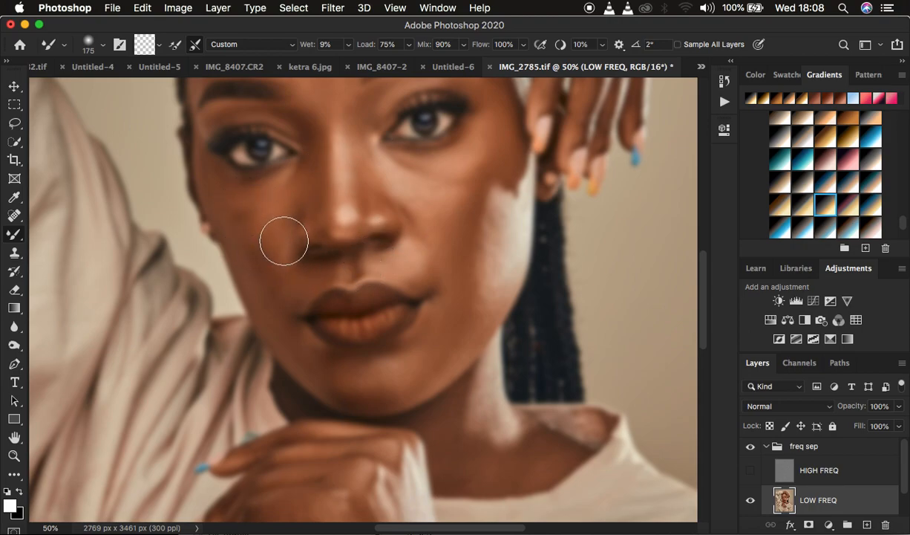
pyautogui.press('super+minus')
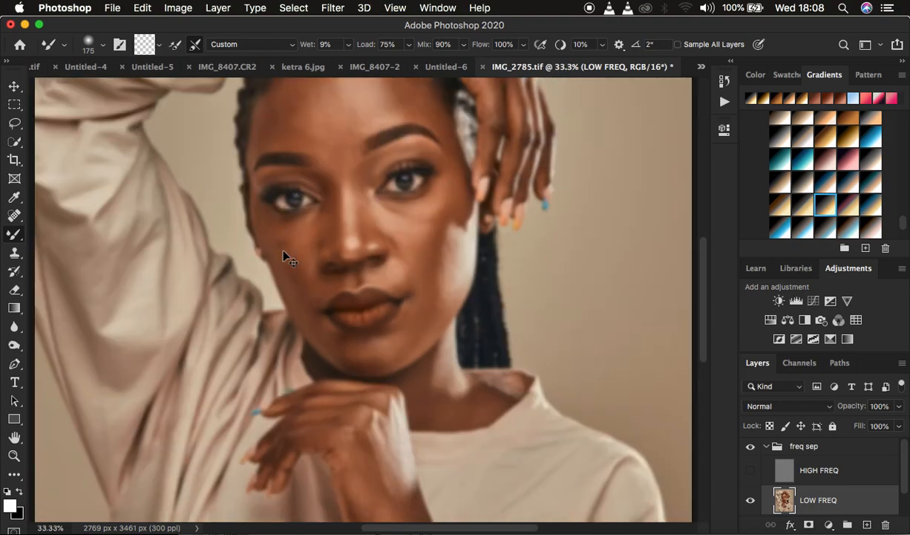
pyautogui.press('super+minus')
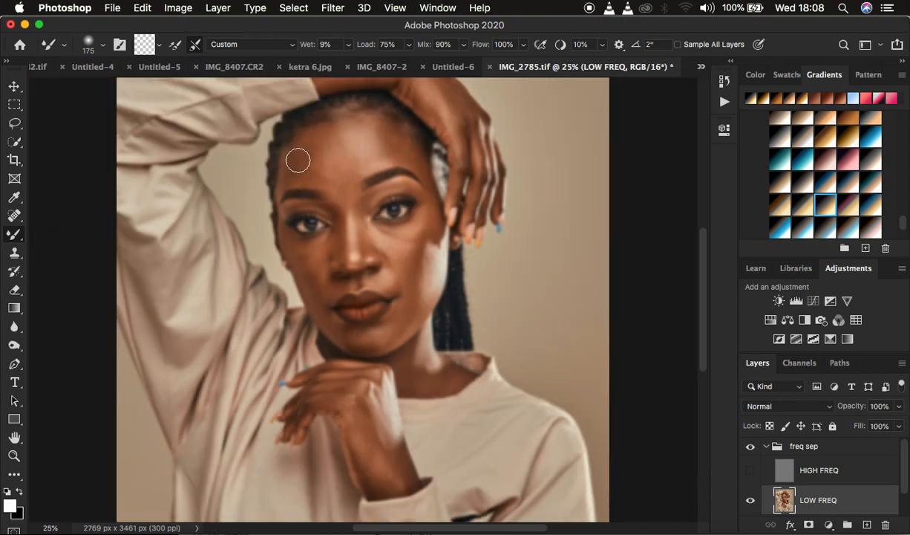
pyautogui.moveTo(291, 153)
pyautogui.mouseDown()
pyautogui.moveTo(295, 156)
pyautogui.moveTo(304, 172)
pyautogui.moveTo(307, 147)
pyautogui.moveTo(305, 162)
pyautogui.moveTo(290, 163)
pyautogui.moveTo(294, 172)
pyautogui.moveTo(288, 162)
pyautogui.moveTo(298, 141)
pyautogui.moveTo(293, 169)
pyautogui.moveTo(280, 145)
pyautogui.mouseUp()
pyautogui.moveTo(315, 155)
pyautogui.mouseDown()
pyautogui.moveTo(321, 176)
pyautogui.moveTo(307, 180)
pyautogui.moveTo(315, 178)
pyautogui.moveTo(318, 144)
pyautogui.mouseUp()
pyautogui.moveTo(377, 132)
pyautogui.mouseDown()
pyautogui.moveTo(417, 158)
pyautogui.moveTo(378, 126)
pyautogui.moveTo(384, 146)
pyautogui.moveTo(356, 127)
pyautogui.moveTo(376, 165)
pyautogui.moveTo(345, 132)
pyautogui.moveTo(330, 136)
pyautogui.mouseUp()
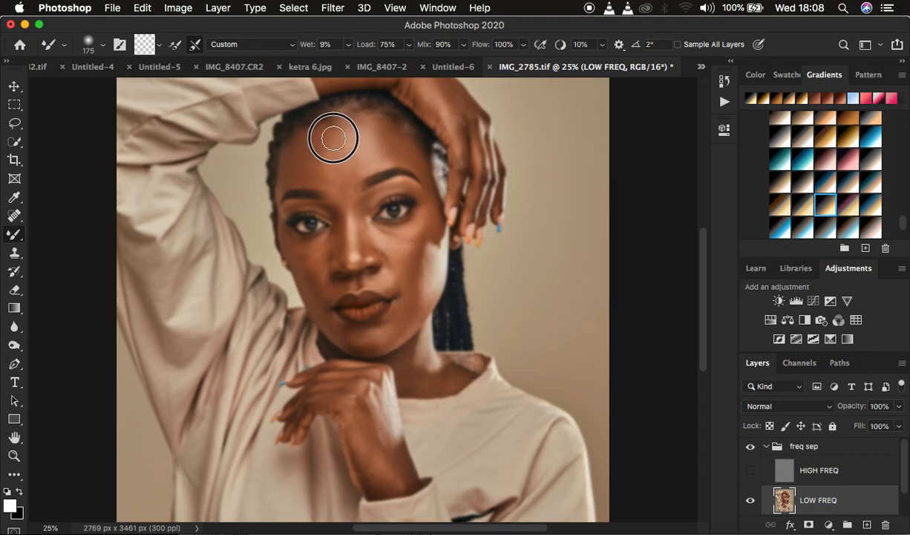
pyautogui.moveTo(321, 168)
pyautogui.mouseDown()
pyautogui.moveTo(335, 179)
pyautogui.moveTo(346, 173)
pyautogui.moveTo(331, 173)
pyautogui.moveTo(336, 146)
pyautogui.moveTo(366, 146)
pyautogui.moveTo(363, 164)
pyautogui.moveTo(347, 138)
pyautogui.moveTo(343, 155)
pyautogui.moveTo(315, 156)
pyautogui.moveTo(315, 138)
pyautogui.moveTo(358, 128)
pyautogui.moveTo(393, 141)
pyautogui.moveTo(400, 152)
pyautogui.moveTo(393, 158)
pyautogui.mouseUp()
pyautogui.moveTo(335, 178)
pyautogui.mouseDown()
pyautogui.moveTo(288, 173)
pyautogui.moveTo(304, 152)
pyautogui.moveTo(311, 166)
pyautogui.moveTo(310, 146)
pyautogui.moveTo(311, 173)
pyautogui.moveTo(311, 137)
pyautogui.moveTo(313, 176)
pyautogui.moveTo(307, 141)
pyautogui.moveTo(299, 173)
pyautogui.mouseUp()
pyautogui.moveTo(339, 136)
pyautogui.mouseDown()
pyautogui.moveTo(342, 159)
pyautogui.moveTo(372, 126)
pyautogui.moveTo(383, 140)
pyautogui.moveTo(368, 141)
pyautogui.mouseUp()
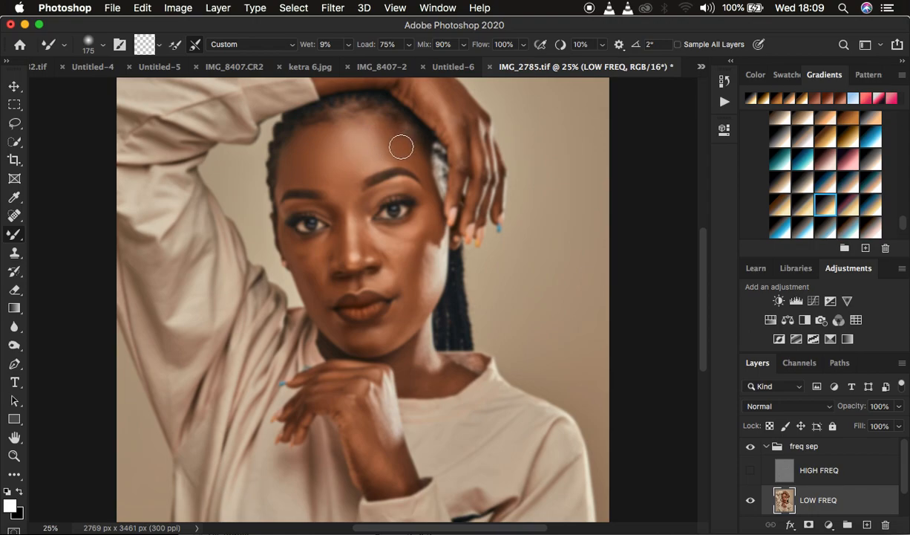
pyautogui.moveTo(347, 137)
pyautogui.mouseDown()
pyautogui.moveTo(354, 161)
pyautogui.moveTo(343, 157)
pyautogui.moveTo(346, 178)
pyautogui.moveTo(329, 149)
pyautogui.moveTo(324, 169)
pyautogui.moveTo(327, 135)
pyautogui.moveTo(319, 164)
pyautogui.moveTo(296, 154)
pyautogui.mouseUp()
pyautogui.moveTo(328, 177); pyautogui.dragTo(302, 182)
pyautogui.moveTo(340, 128)
pyautogui.mouseDown()
pyautogui.moveTo(353, 157)
pyautogui.moveTo(385, 153)
pyautogui.moveTo(383, 145)
pyautogui.moveTo(362, 173)
pyautogui.moveTo(415, 161)
pyautogui.moveTo(405, 156)
pyautogui.mouseUp()
# - Blend the cheek and temple beside the raised hand, and smooth the nose bridge with a 100 px brush
pyautogui.moveTo(427, 225)
pyautogui.mouseDown()
pyautogui.moveTo(427, 212)
pyautogui.moveTo(412, 274)
pyautogui.mouseUp()
pyautogui.moveTo(402, 241)
pyautogui.mouseDown()
pyautogui.moveTo(394, 257)
pyautogui.moveTo(394, 236)
pyautogui.moveTo(382, 227)
pyautogui.moveTo(427, 209)
pyautogui.moveTo(439, 218)
pyautogui.moveTo(418, 166)
pyautogui.moveTo(424, 176)
pyautogui.mouseUp()
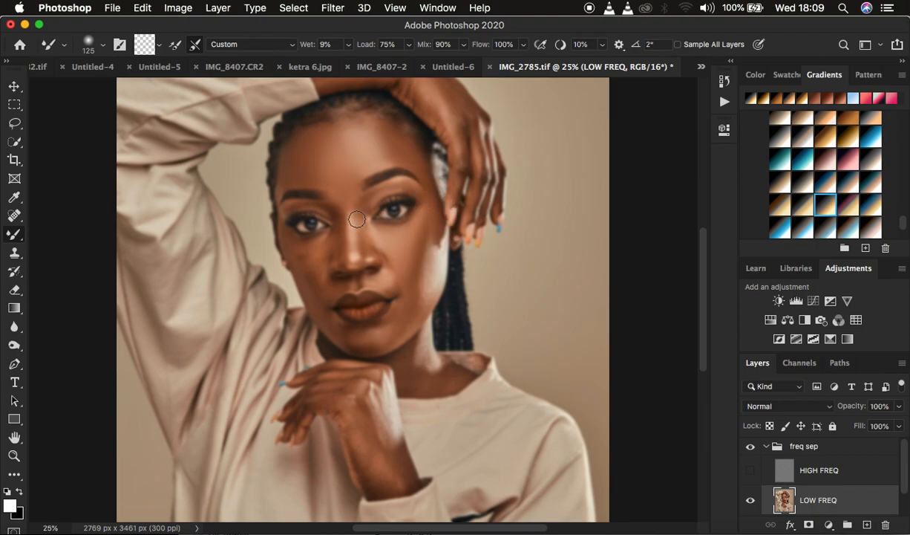
pyautogui.moveTo(361, 223)
pyautogui.mouseDown()
pyautogui.moveTo(366, 198)
pyautogui.moveTo(361, 243)
pyautogui.mouseUp()
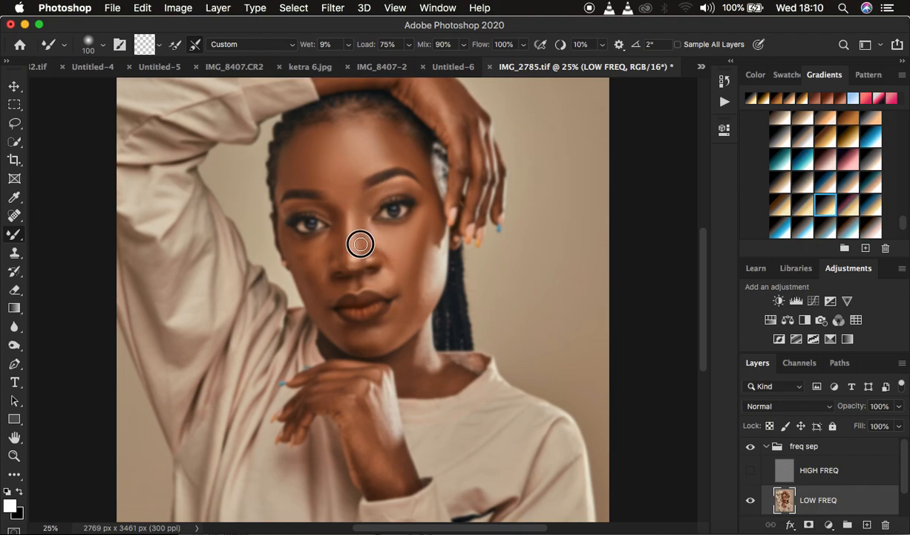
pyautogui.moveTo(338, 211)
pyautogui.mouseDown()
pyautogui.moveTo(339, 258)
pyautogui.moveTo(338, 219)
pyautogui.moveTo(333, 211)
pyautogui.moveTo(341, 228)
pyautogui.moveTo(322, 206)
pyautogui.moveTo(339, 219)
pyautogui.moveTo(346, 194)
pyautogui.moveTo(338, 193)
pyautogui.moveTo(344, 204)
pyautogui.moveTo(326, 209)
pyautogui.moveTo(339, 228)
pyautogui.moveTo(357, 215)
pyautogui.moveTo(364, 259)
pyautogui.mouseUp()
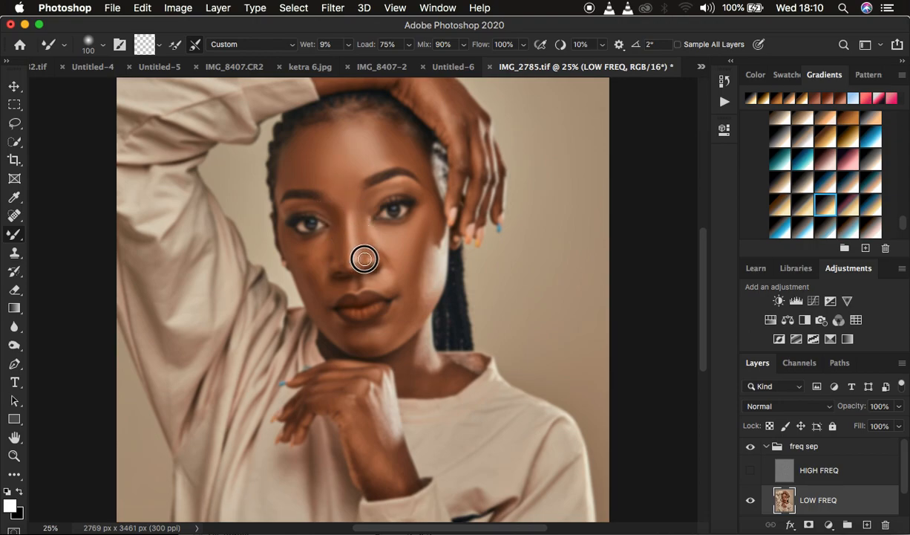
pyautogui.moveTo(350, 224)
pyautogui.mouseDown()
pyautogui.moveTo(352, 262)
pyautogui.moveTo(349, 228)
pyautogui.moveTo(351, 261)
pyautogui.moveTo(339, 239)
pyautogui.mouseUp()
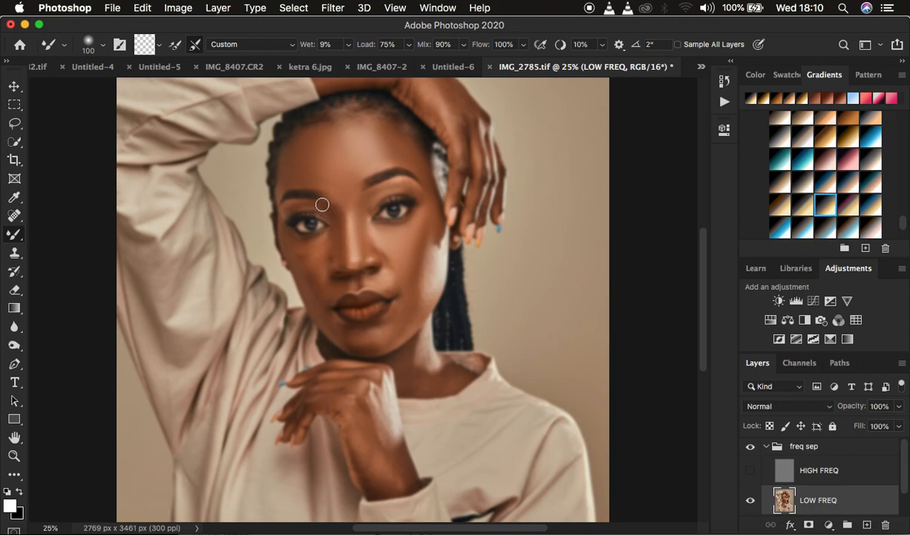
# - Smooth the tones on the cheek away from the raised hand, the chin and the skin around the mouth
pyautogui.moveTo(317, 253)
pyautogui.mouseDown()
pyautogui.moveTo(305, 248)
pyautogui.moveTo(319, 264)
pyautogui.moveTo(307, 248)
pyautogui.moveTo(321, 243)
pyautogui.moveTo(318, 254)
pyautogui.moveTo(298, 252)
pyautogui.moveTo(308, 278)
pyautogui.moveTo(298, 251)
pyautogui.mouseUp()
pyautogui.moveTo(310, 280); pyautogui.dragTo(325, 299)
pyautogui.moveTo(357, 327)
pyautogui.mouseDown()
pyautogui.moveTo(356, 343)
pyautogui.moveTo(398, 315)
pyautogui.mouseUp()
pyautogui.press(']')
pyautogui.moveTo(397, 320)
pyautogui.mouseDown()
pyautogui.moveTo(408, 300)
pyautogui.moveTo(399, 326)
pyautogui.moveTo(372, 339)
pyautogui.moveTo(324, 315)
pyautogui.moveTo(380, 345)
pyautogui.moveTo(396, 314)
pyautogui.moveTo(377, 282)
pyautogui.moveTo(400, 295)
pyautogui.moveTo(379, 281)
pyautogui.moveTo(397, 308)
pyautogui.mouseUp()
pyautogui.moveTo(333, 292)
pyautogui.mouseDown()
pyautogui.moveTo(328, 319)
pyautogui.moveTo(354, 347)
pyautogui.moveTo(399, 332)
pyautogui.moveTo(407, 300)
pyautogui.mouseUp()
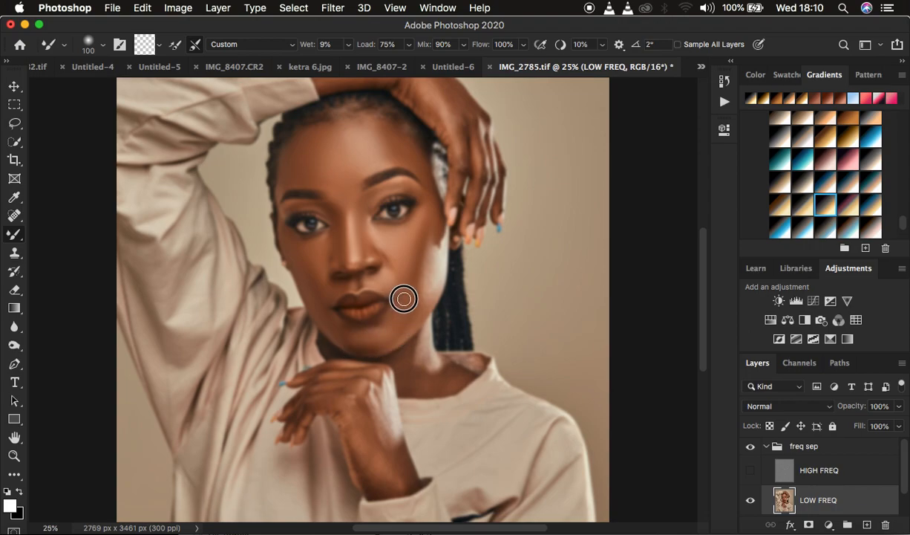
# - Go over the under-eye areas, both cheeks and the sides of the nose again with the 100 px Mixer Brush
pyautogui.moveTo(407, 249)
pyautogui.mouseDown()
pyautogui.moveTo(424, 208)
pyautogui.moveTo(405, 187)
pyautogui.moveTo(386, 191)
pyautogui.mouseUp()
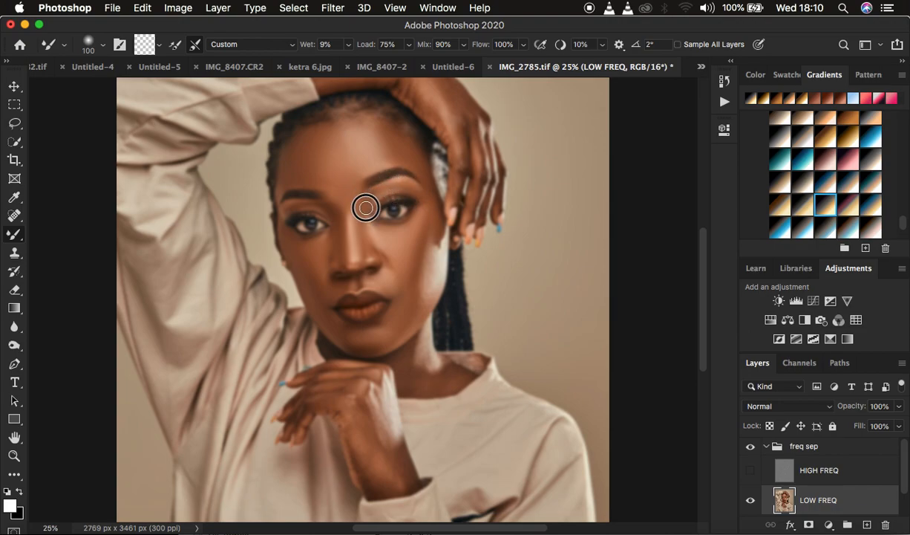
pyautogui.moveTo(331, 235)
pyautogui.mouseDown()
pyautogui.moveTo(295, 246)
pyautogui.moveTo(297, 256)
pyautogui.mouseUp()
pyautogui.moveTo(315, 309)
pyautogui.mouseDown()
pyautogui.moveTo(347, 341)
pyautogui.moveTo(372, 345)
pyautogui.moveTo(390, 336)
pyautogui.moveTo(406, 290)
pyautogui.moveTo(401, 260)
pyautogui.moveTo(394, 266)
pyautogui.moveTo(415, 238)
pyautogui.moveTo(386, 239)
pyautogui.moveTo(375, 226)
pyautogui.mouseUp()
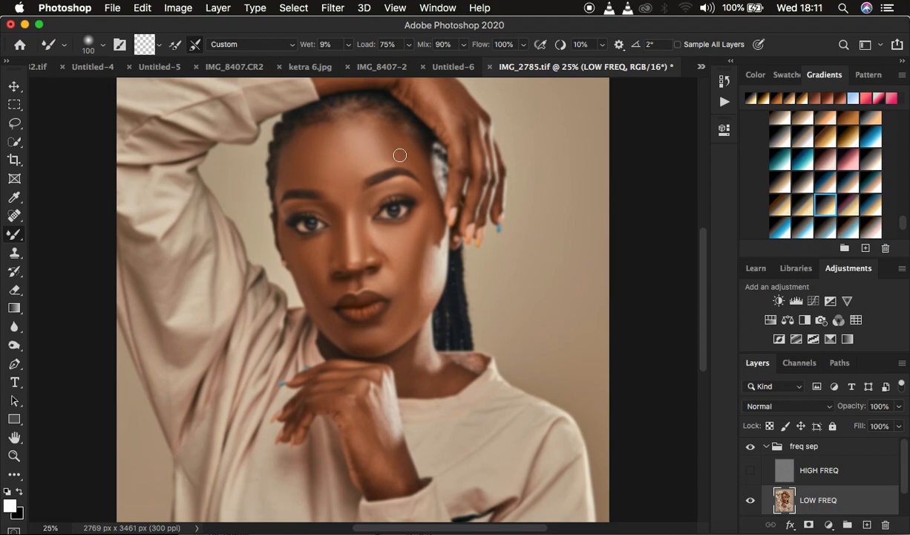
pyautogui.moveTo(431, 243)
pyautogui.mouseDown()
pyautogui.moveTo(421, 294)
pyautogui.moveTo(447, 243)
pyautogui.moveTo(423, 280)
pyautogui.moveTo(419, 308)
pyautogui.moveTo(427, 298)
pyautogui.moveTo(420, 272)
pyautogui.moveTo(414, 315)
pyautogui.moveTo(430, 249)
pyautogui.moveTo(401, 297)
pyautogui.mouseUp()
pyautogui.moveTo(392, 286); pyautogui.dragTo(377, 275)
pyautogui.moveTo(306, 279)
pyautogui.mouseDown()
pyautogui.moveTo(317, 292)
pyautogui.moveTo(320, 280)
pyautogui.mouseUp()
# - Show HIGH FREQ and toggle the freq sep group's visibility to compare the portrait with and without the skin blending
pyautogui.click(751, 470)
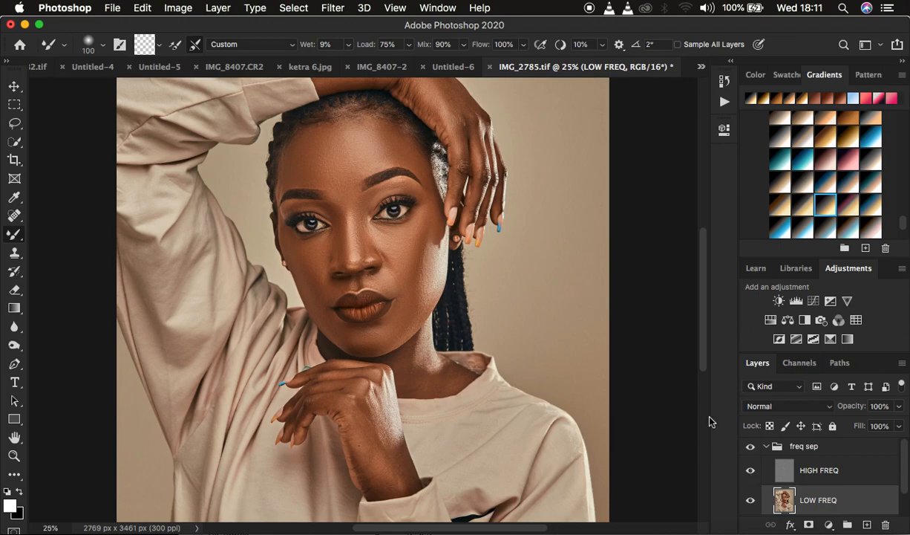
pyautogui.click(751, 446)
pyautogui.click(751, 446)
pyautogui.click(750, 446)
pyautogui.click(750, 447)
pyautogui.click(751, 446)
pyautogui.click(751, 446)
pyautogui.press('super+minus')
pyautogui.press('super+minus')
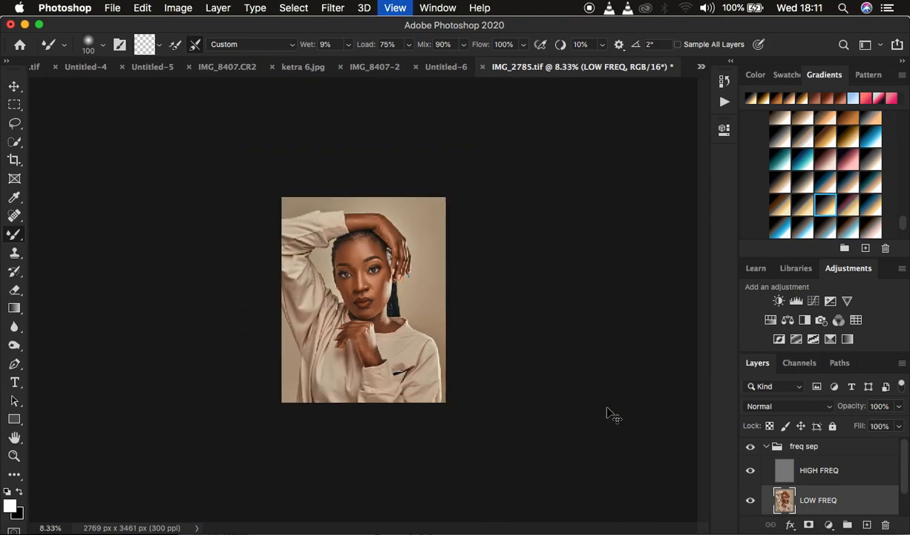
pyautogui.press('super+plus')
pyautogui.press('super+plus')
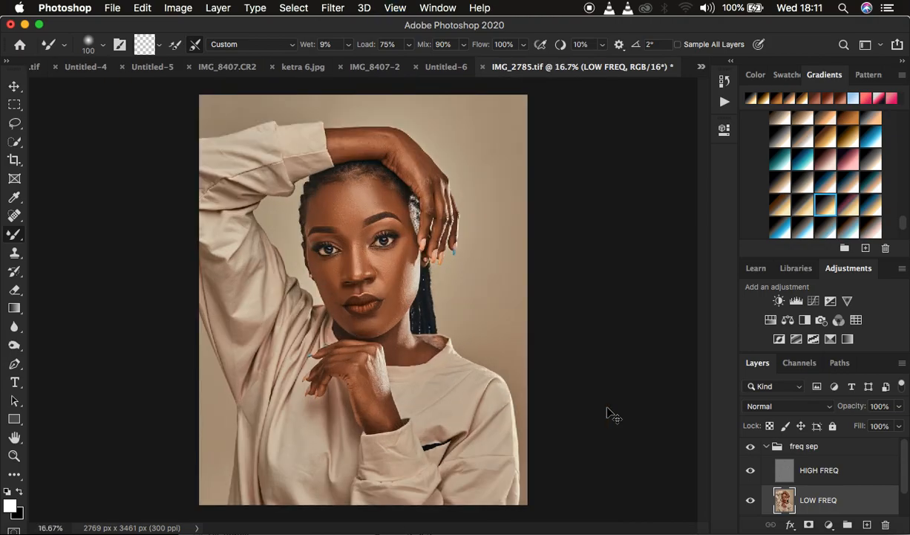
pyautogui.press('super+plus')
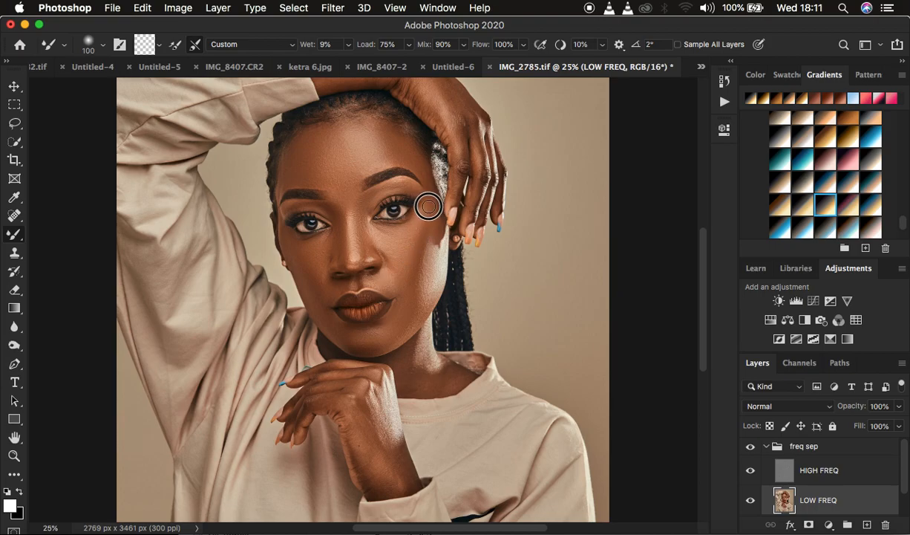
# - Hide HIGH FREQ and blend LOW FREQ's remaining uneven tones on the cheeks, forehead and the hand under the chin
pyautogui.click(750, 470)
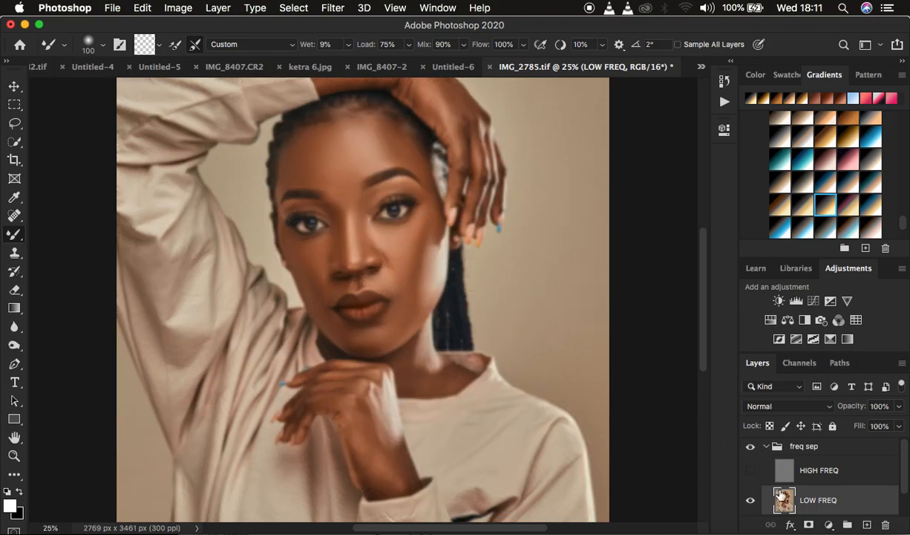
pyautogui.moveTo(385, 229)
pyautogui.mouseDown()
pyautogui.moveTo(414, 231)
pyautogui.moveTo(430, 191)
pyautogui.mouseUp()
pyautogui.moveTo(400, 144); pyautogui.dragTo(344, 124)
pyautogui.click(307, 130)
pyautogui.moveTo(319, 284); pyautogui.dragTo(307, 293)
pyautogui.moveTo(392, 471)
pyautogui.mouseDown()
pyautogui.moveTo(361, 417)
pyautogui.moveTo(360, 453)
pyautogui.moveTo(354, 445)
pyautogui.moveTo(368, 483)
pyautogui.moveTo(385, 484)
pyautogui.moveTo(396, 459)
pyautogui.moveTo(400, 482)
pyautogui.moveTo(376, 488)
pyautogui.moveTo(361, 452)
pyautogui.moveTo(368, 419)
pyautogui.moveTo(367, 431)
pyautogui.moveTo(354, 412)
pyautogui.moveTo(369, 434)
pyautogui.moveTo(363, 412)
pyautogui.moveTo(384, 405)
pyautogui.moveTo(390, 436)
pyautogui.moveTo(385, 404)
pyautogui.moveTo(327, 398)
pyautogui.moveTo(306, 413)
pyautogui.moveTo(314, 392)
pyautogui.moveTo(351, 385)
pyautogui.moveTo(343, 409)
pyautogui.moveTo(362, 471)
pyautogui.moveTo(406, 477)
pyautogui.moveTo(386, 481)
pyautogui.moveTo(366, 465)
pyautogui.moveTo(384, 380)
pyautogui.moveTo(382, 421)
pyautogui.moveTo(378, 400)
pyautogui.moveTo(340, 398)
pyautogui.moveTo(332, 408)
pyautogui.moveTo(315, 380)
pyautogui.moveTo(290, 404)
pyautogui.mouseUp()
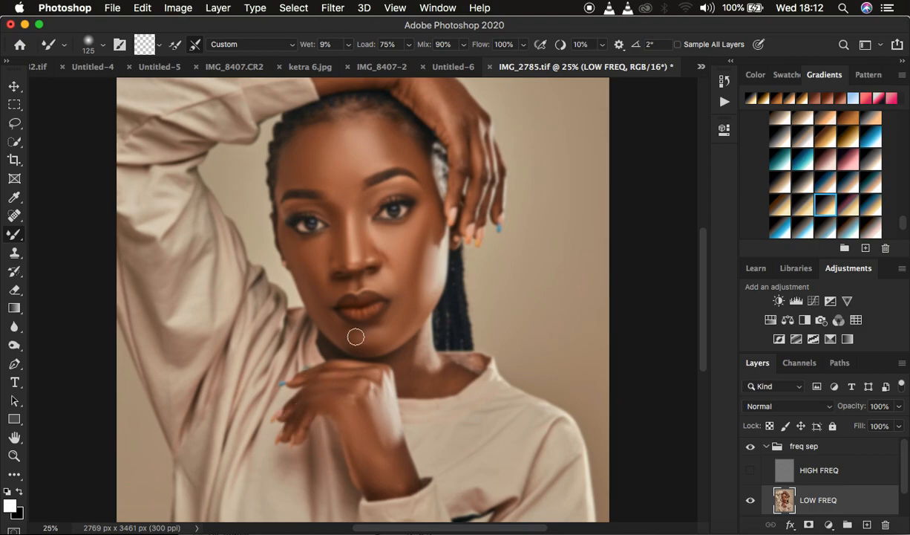
# - Blend the skin tones along the raised forearm, wrist and back of the hand on LOW FREQ
pyautogui.scroll(3, 473, 264)
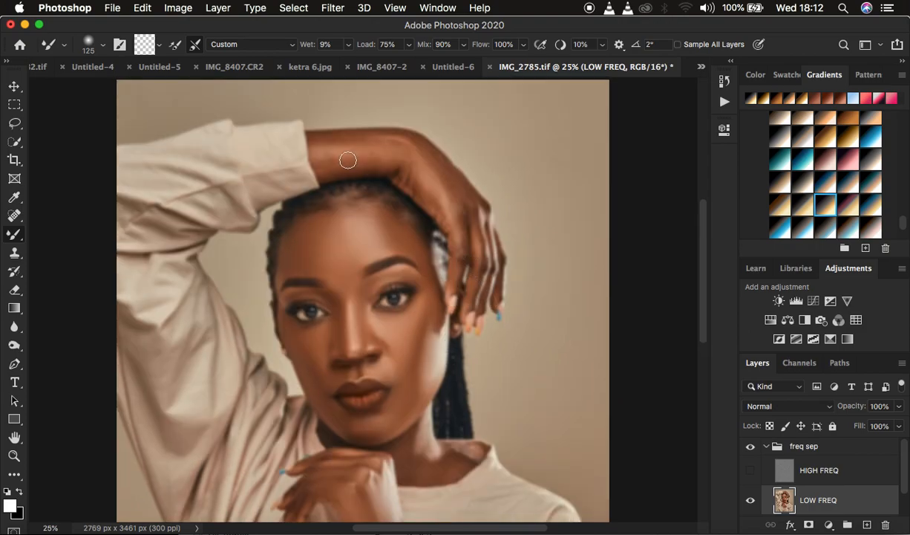
pyautogui.moveTo(335, 158)
pyautogui.mouseDown()
pyautogui.moveTo(389, 159)
pyautogui.moveTo(415, 181)
pyautogui.moveTo(384, 164)
pyautogui.moveTo(333, 166)
pyautogui.moveTo(356, 145)
pyautogui.moveTo(338, 142)
pyautogui.moveTo(346, 140)
pyautogui.moveTo(389, 141)
pyautogui.moveTo(434, 164)
pyautogui.moveTo(473, 207)
pyautogui.moveTo(476, 291)
pyautogui.mouseUp()
pyautogui.press('[')
pyautogui.press('[')
pyautogui.moveTo(464, 215); pyautogui.dragTo(454, 281)
pyautogui.moveTo(439, 202)
pyautogui.mouseDown()
pyautogui.moveTo(397, 176)
pyautogui.moveTo(408, 181)
pyautogui.moveTo(443, 215)
pyautogui.moveTo(370, 159)
pyautogui.moveTo(319, 165)
pyautogui.moveTo(323, 141)
pyautogui.moveTo(363, 139)
pyautogui.moveTo(318, 165)
pyautogui.mouseUp()
pyautogui.moveTo(416, 173); pyautogui.dragTo(447, 181)
pyautogui.moveTo(471, 218)
pyautogui.mouseDown()
pyautogui.moveTo(496, 290)
pyautogui.moveTo(403, 174)
pyautogui.moveTo(380, 167)
pyautogui.mouseUp()
# - Show HIGH FREQ and examine the blended skin across the whole portrait
pyautogui.click(748, 469)
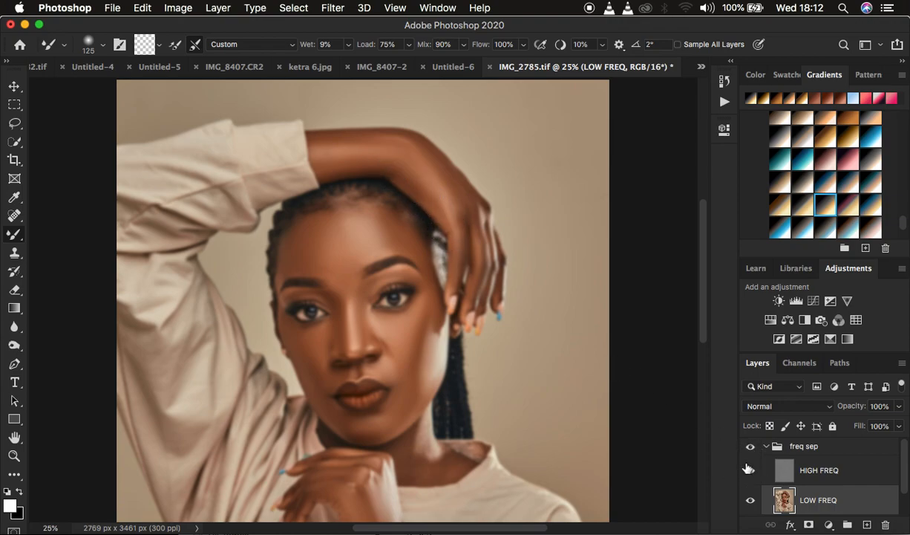
pyautogui.press('super+minus')
pyautogui.press('super+minus')
pyautogui.press('super+minus')
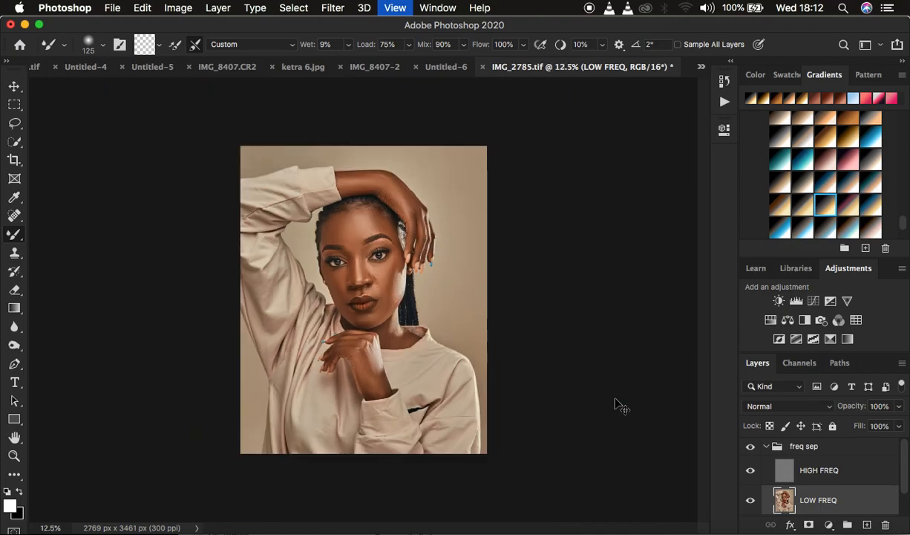
pyautogui.press('super+plus')
pyautogui.press('super+plus')
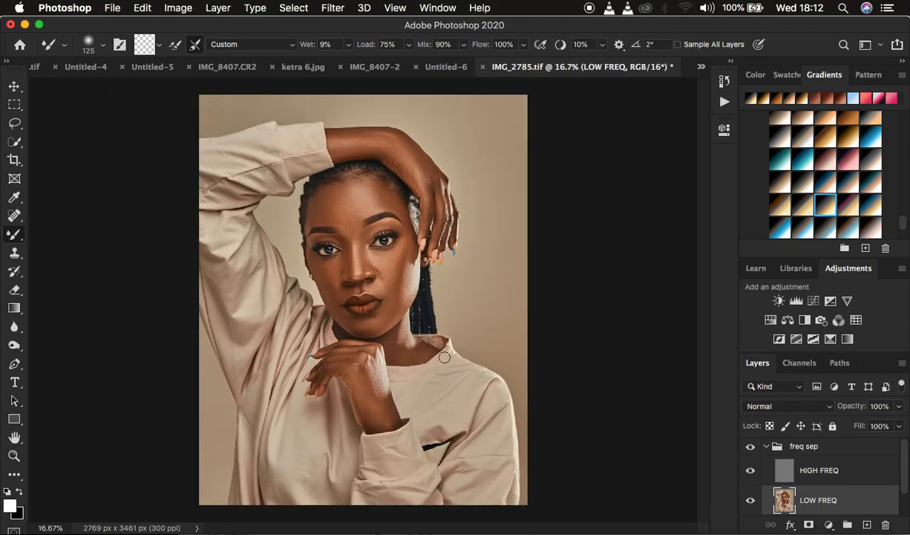
# - Smooth the neck's tones on LOW FREQ with HIGH FREQ hidden, and show HIGH FREQ again
pyautogui.click(390, 297)
pyautogui.hotkey('alt', ']')
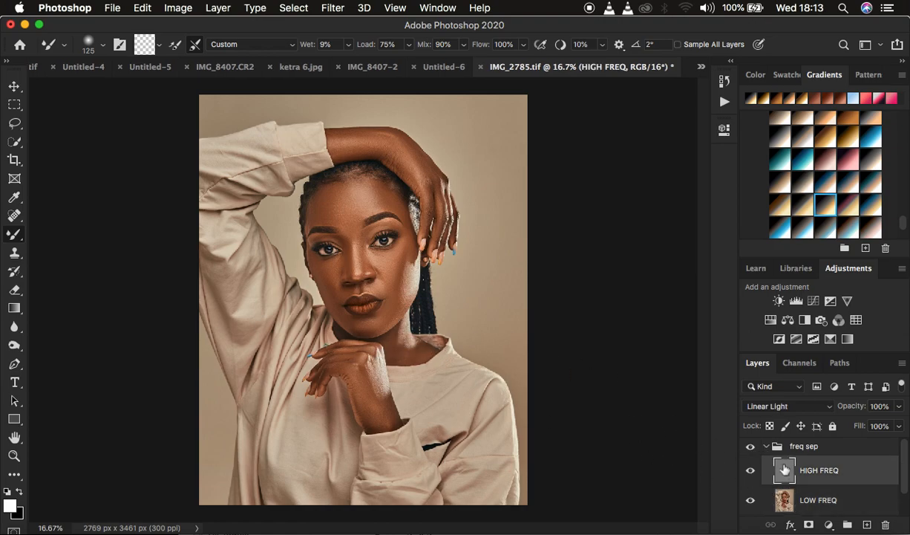
pyautogui.click(828, 503)
pyautogui.click(750, 470)
pyautogui.moveTo(392, 330)
pyautogui.mouseDown()
pyautogui.moveTo(421, 355)
pyautogui.moveTo(407, 325)
pyautogui.moveTo(385, 341)
pyautogui.moveTo(401, 357)
pyautogui.moveTo(430, 352)
pyautogui.moveTo(407, 353)
pyautogui.mouseUp()
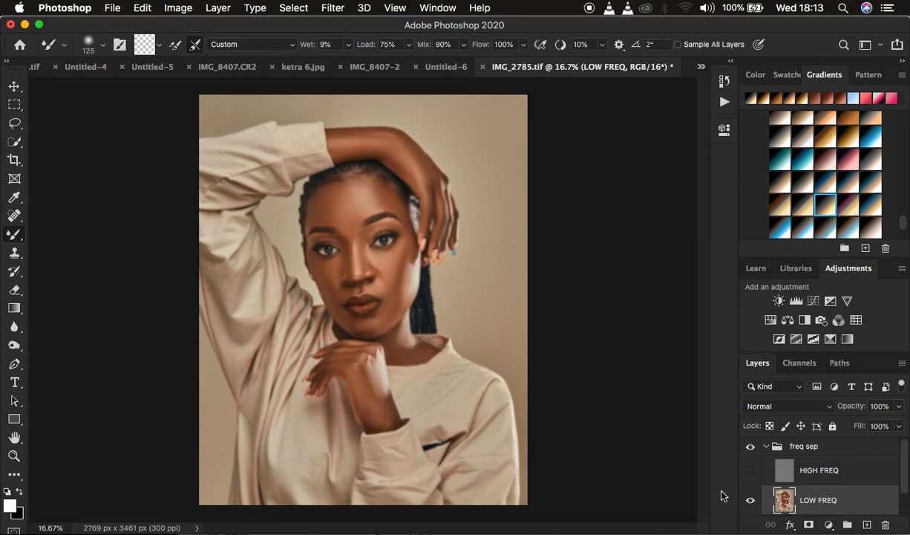
pyautogui.click(752, 470)
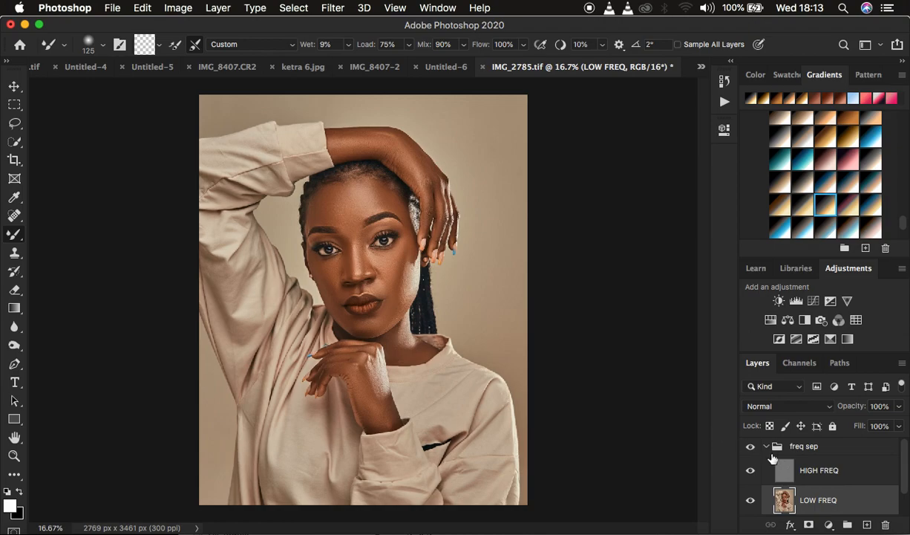
# - Compare the portrait with the freq sep group hidden and shown, and outline the forehead above the eyebrows with the Lasso tool
pyautogui.click(751, 446)
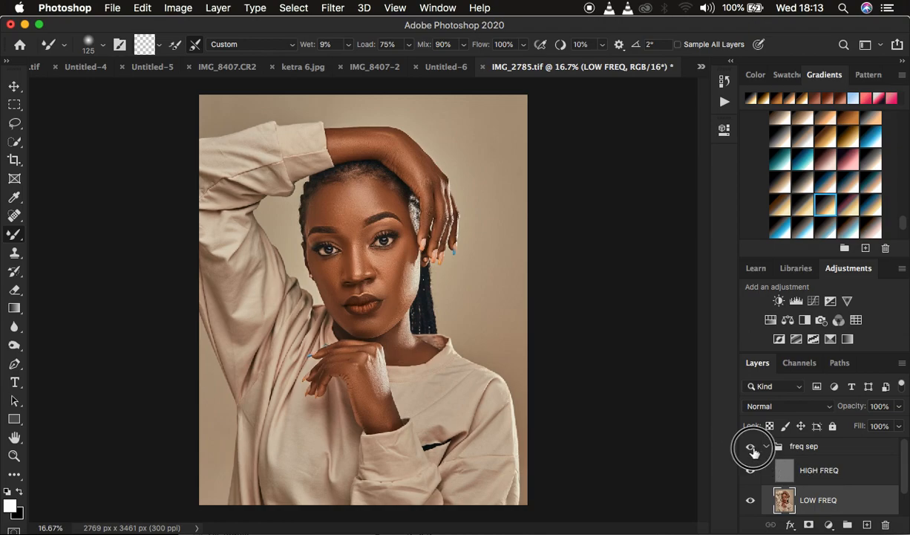
pyautogui.click(751, 446)
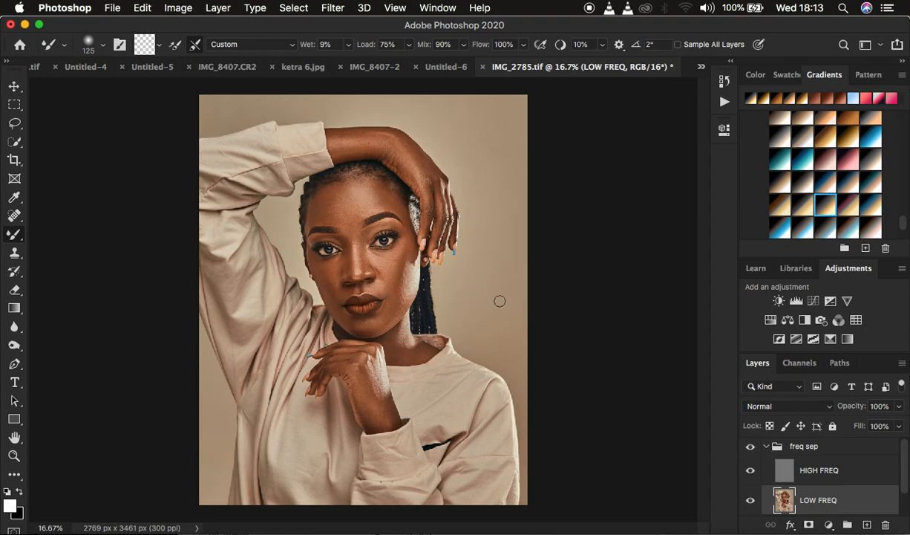
pyautogui.click(15, 123)
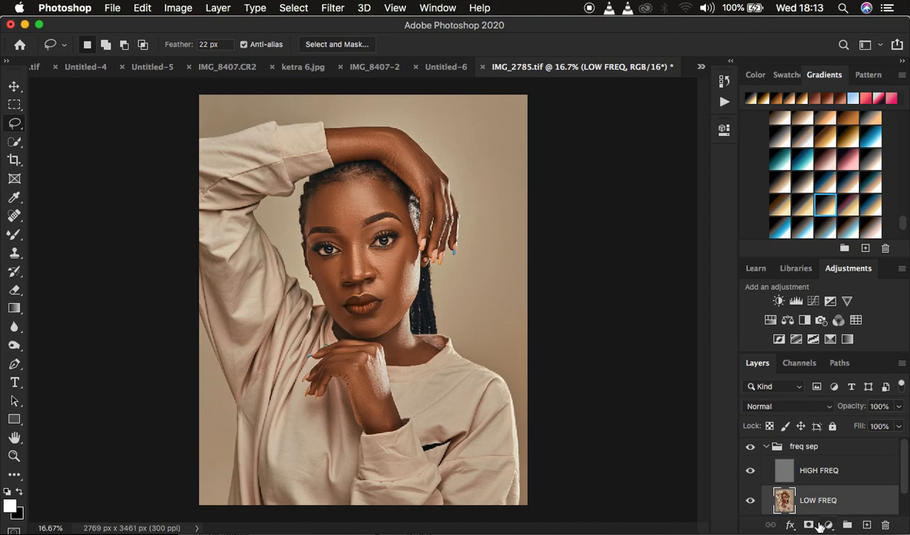
pyautogui.moveTo(304, 196)
pyautogui.mouseDown()
pyautogui.moveTo(388, 186)
pyautogui.moveTo(411, 232)
pyautogui.moveTo(381, 211)
pyautogui.moveTo(346, 239)
pyautogui.moveTo(335, 226)
pyautogui.moveTo(307, 224)
pyautogui.moveTo(310, 187)
pyautogui.mouseUp()
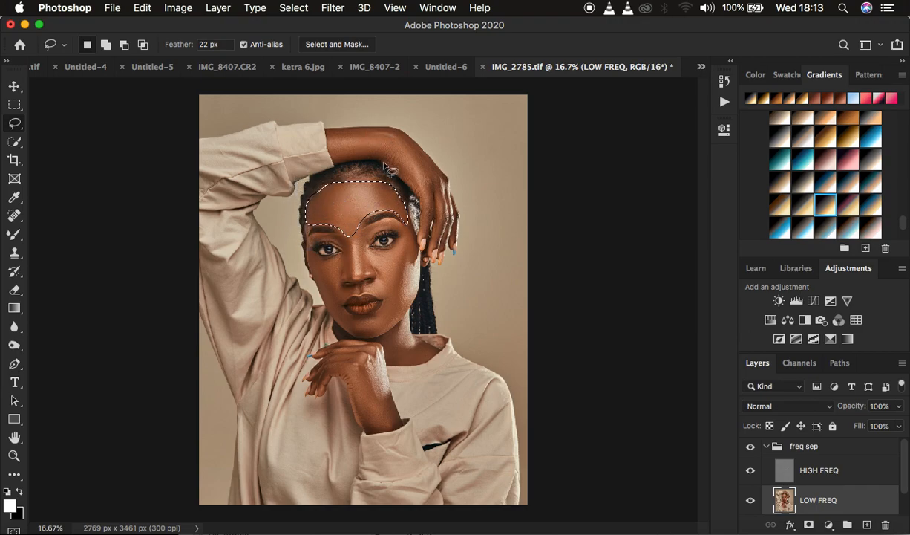
# - Start a Gaussian Blur on the forehead selection and preview radii of 7, 72, 21 and 20.4 pixels
pyautogui.click(334, 8)
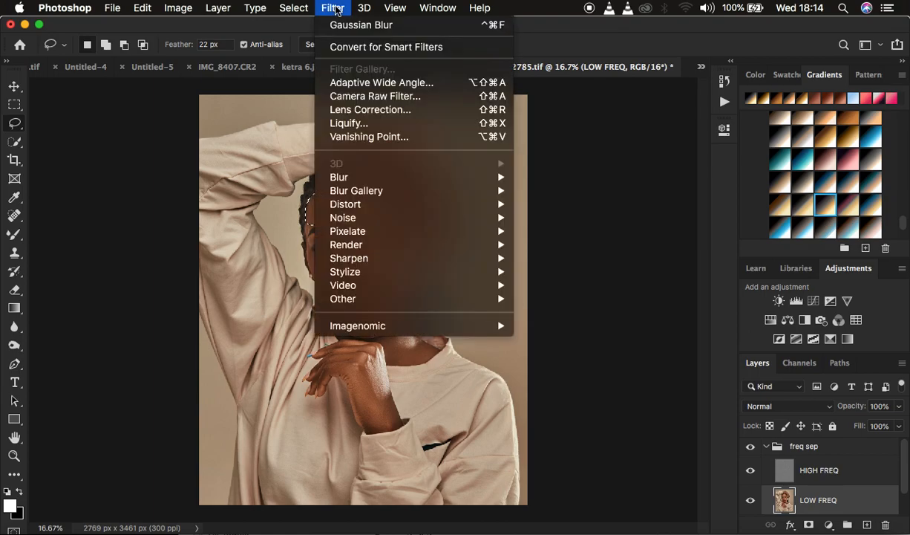
pyautogui.moveTo(381, 177)
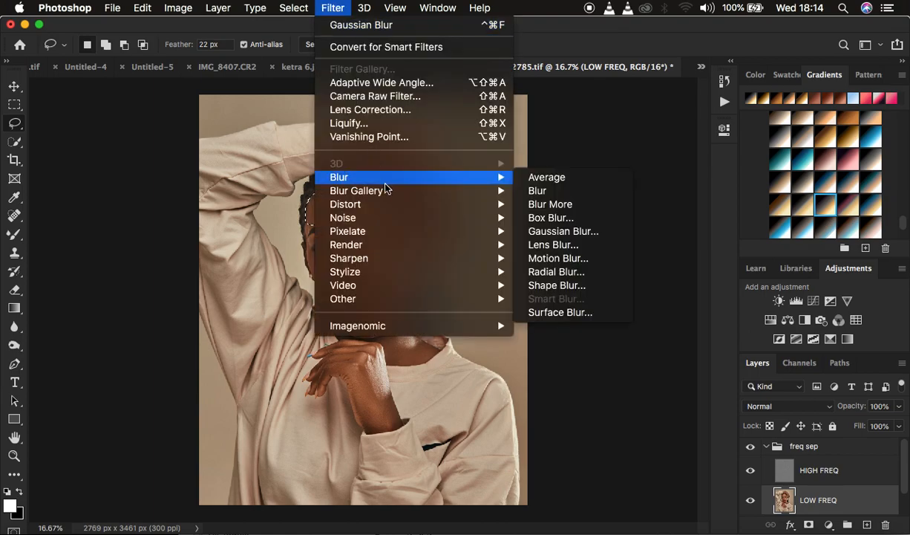
pyautogui.click(572, 233)
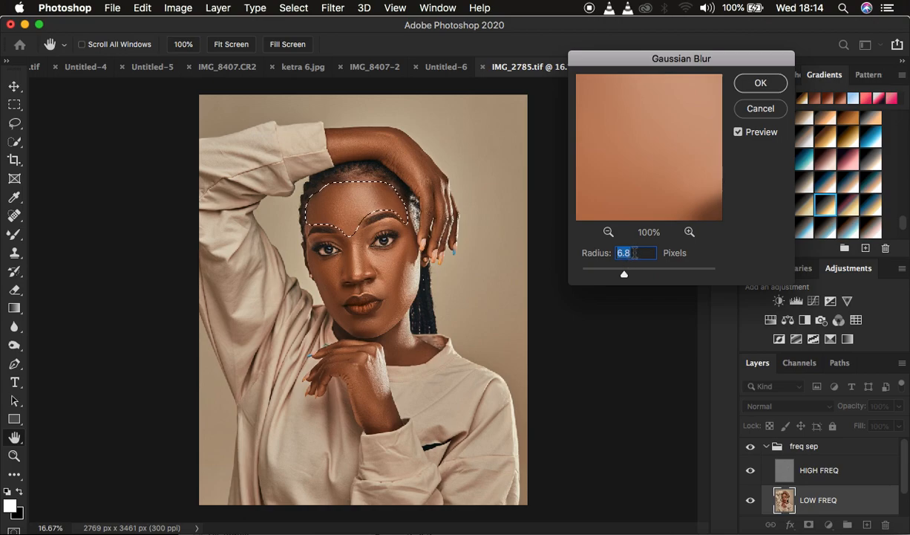
pyautogui.write('7')
pyautogui.click(626, 273)
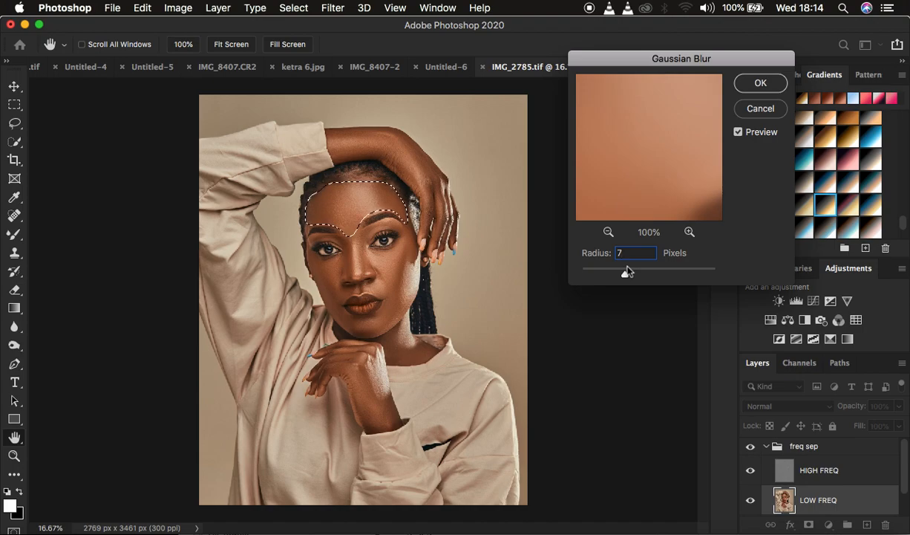
pyautogui.write('2')
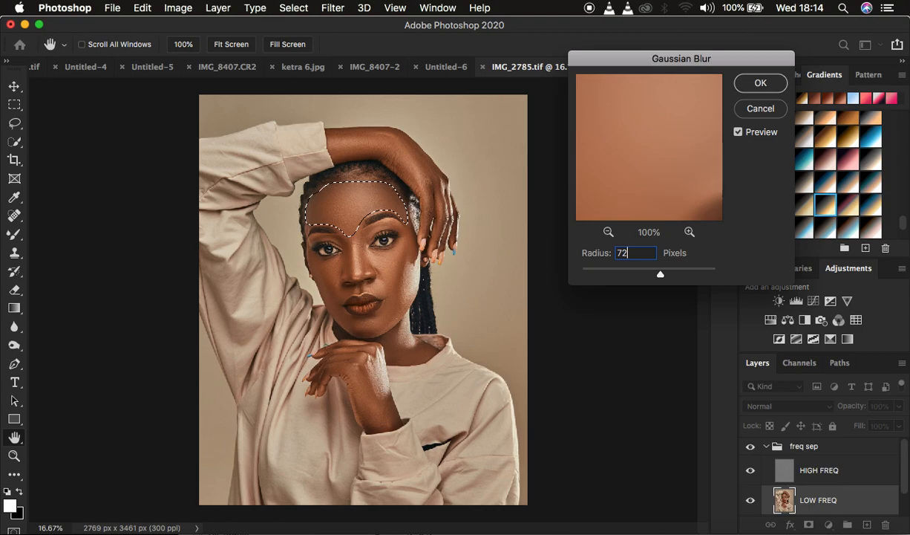
pyautogui.press('BackSpace')
pyautogui.press('BackSpace')
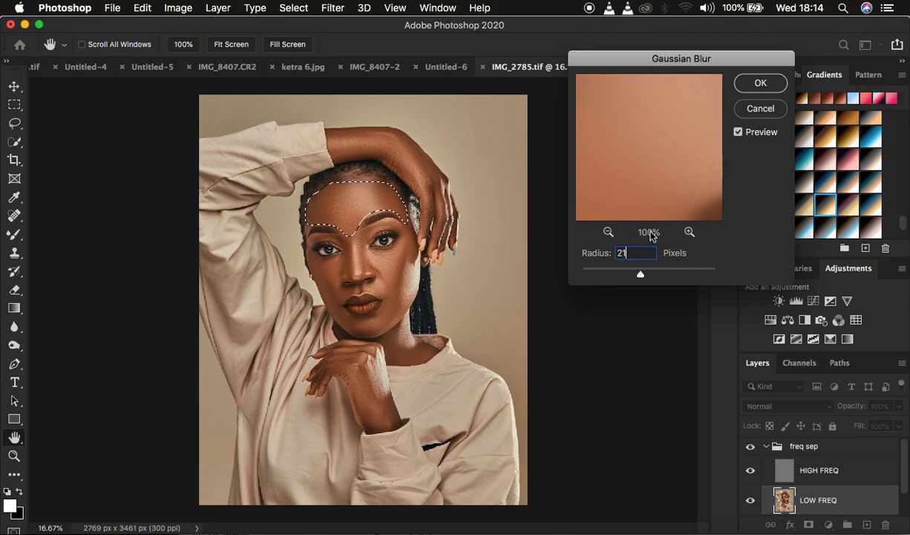
pyautogui.click(591, 254)
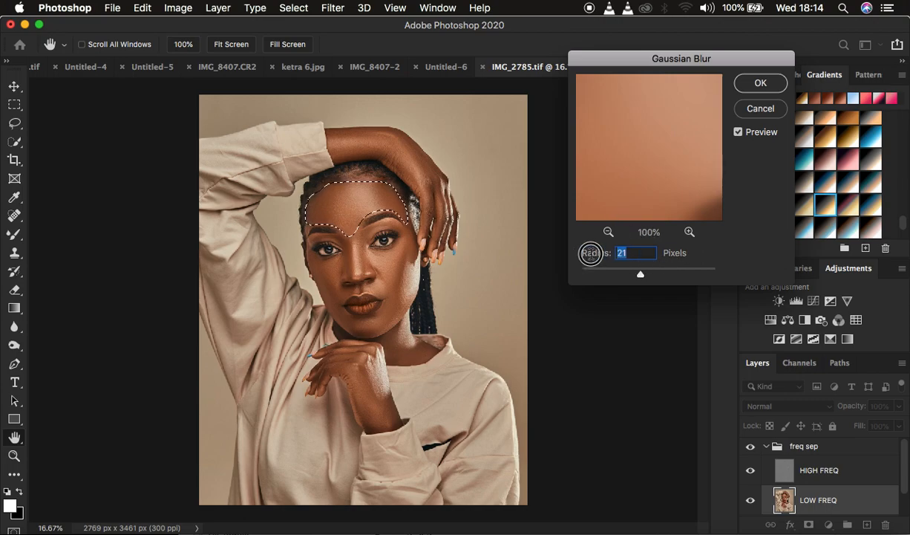
pyautogui.write('7')
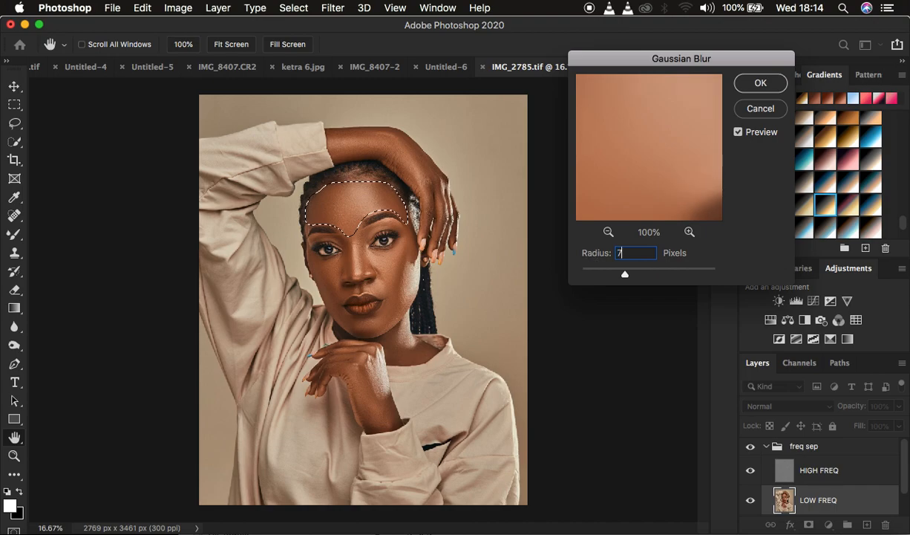
pyautogui.moveTo(625, 277); pyautogui.dragTo(641, 275)
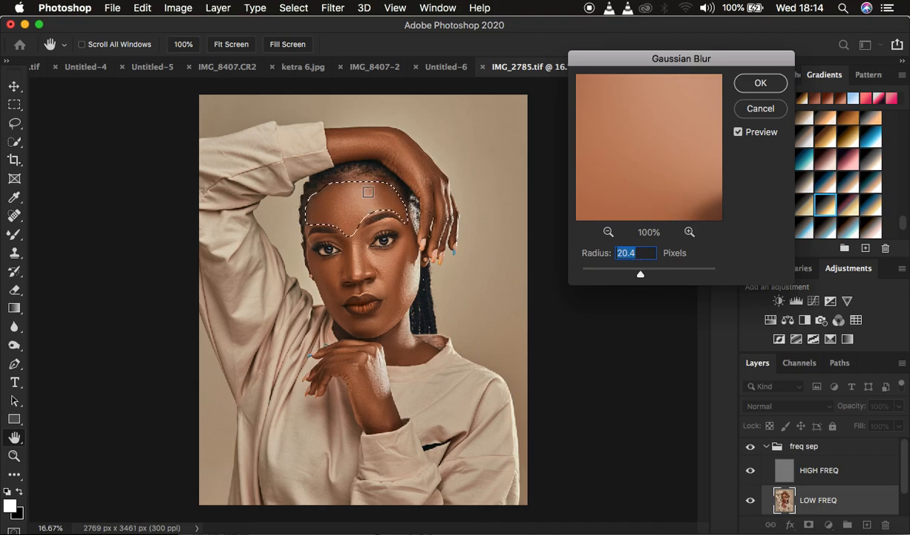
# - Apply the forehead's Gaussian Blur with a radius of 21 pixels and deselect the area
pyautogui.doubleClick(632, 252)
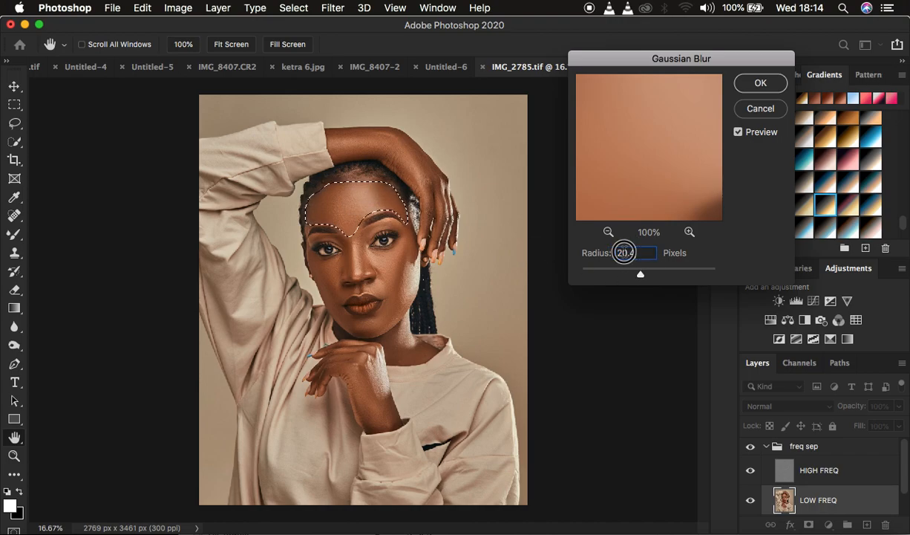
pyautogui.write('21')
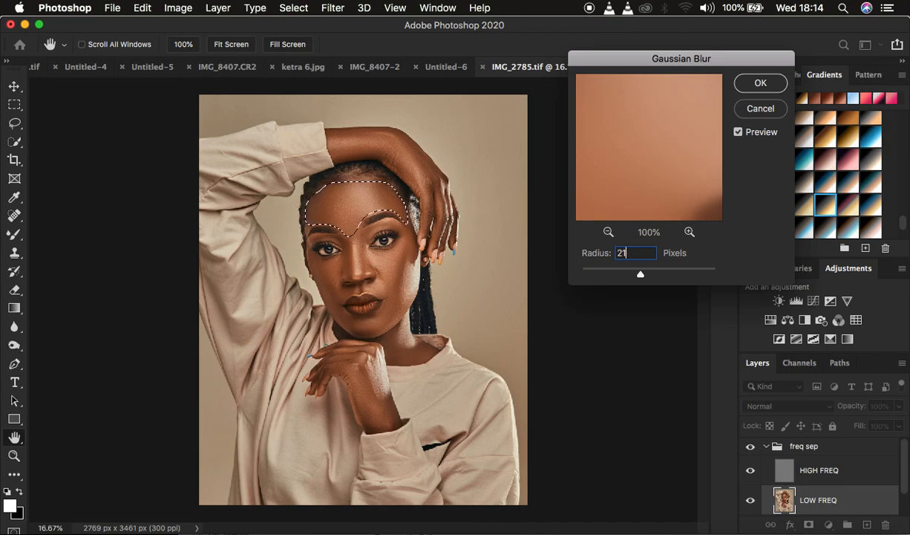
pyautogui.click(759, 84)
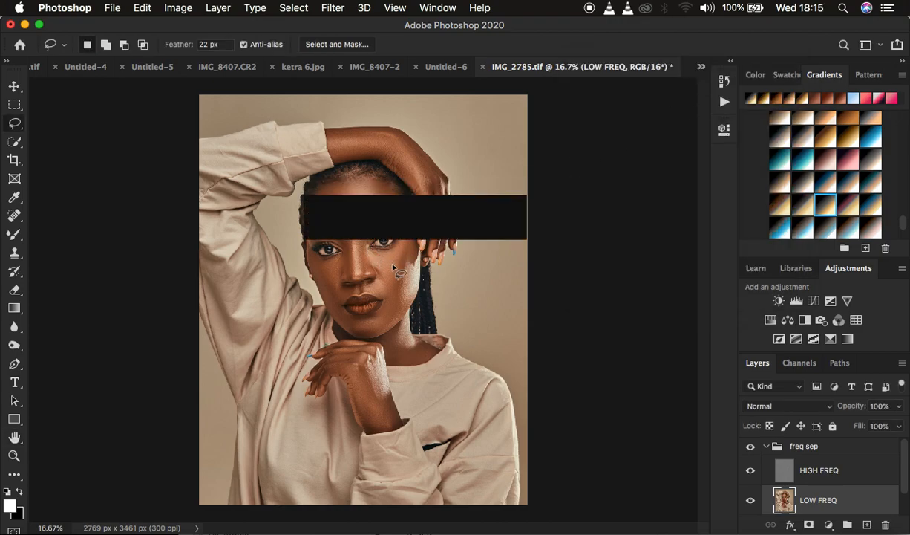
pyautogui.press('super+d')
pyautogui.press('super+minus')
pyautogui.press('super+plus')
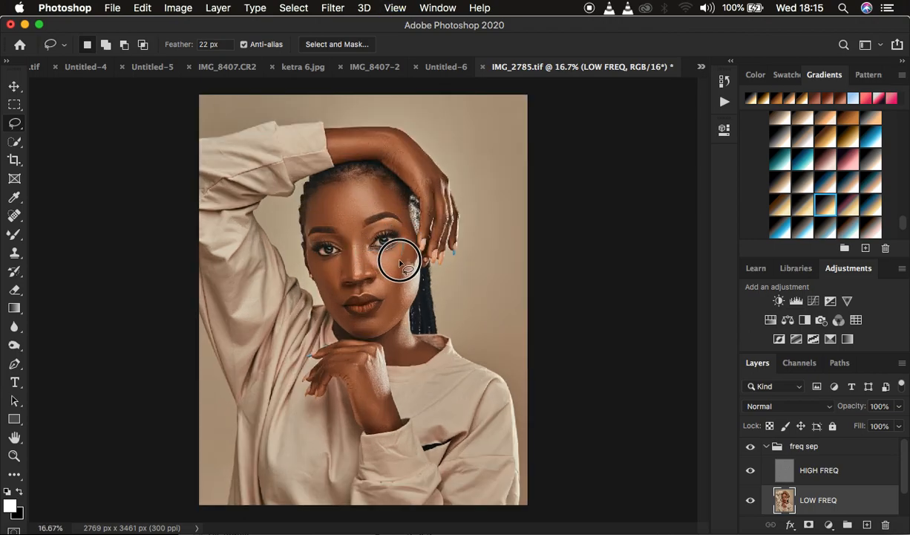
# - Outline the cheek under the eye nearer the raised hand, repeat the Gaussian Blur on it and deselect
pyautogui.moveTo(367, 253); pyautogui.dragTo(386, 287)
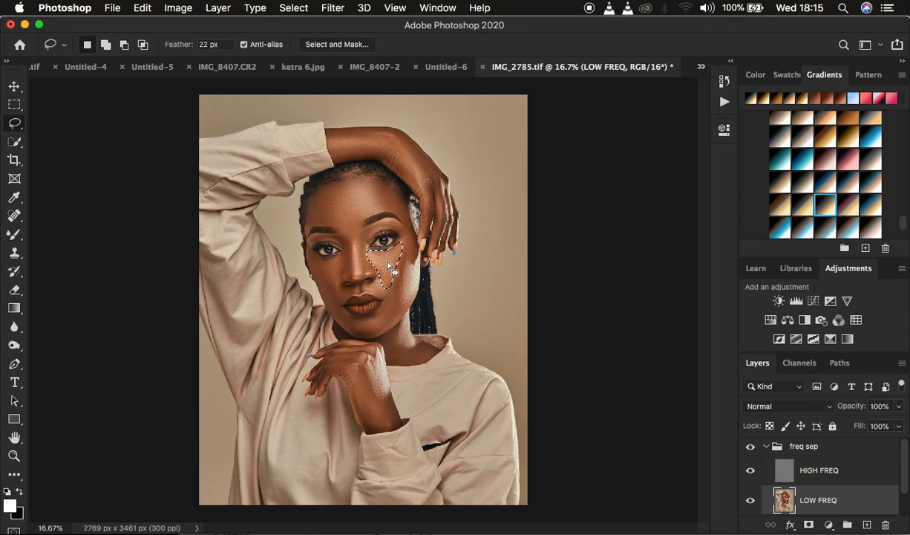
pyautogui.rightClick(386, 264)
pyautogui.click(453, 466)
pyautogui.press('super+d')
# - Outline the opposite cheek below the eye, repeat the Gaussian Blur on it and deselect
pyautogui.moveTo(316, 260)
pyautogui.mouseDown()
pyautogui.moveTo(342, 257)
pyautogui.moveTo(332, 298)
pyautogui.mouseUp()
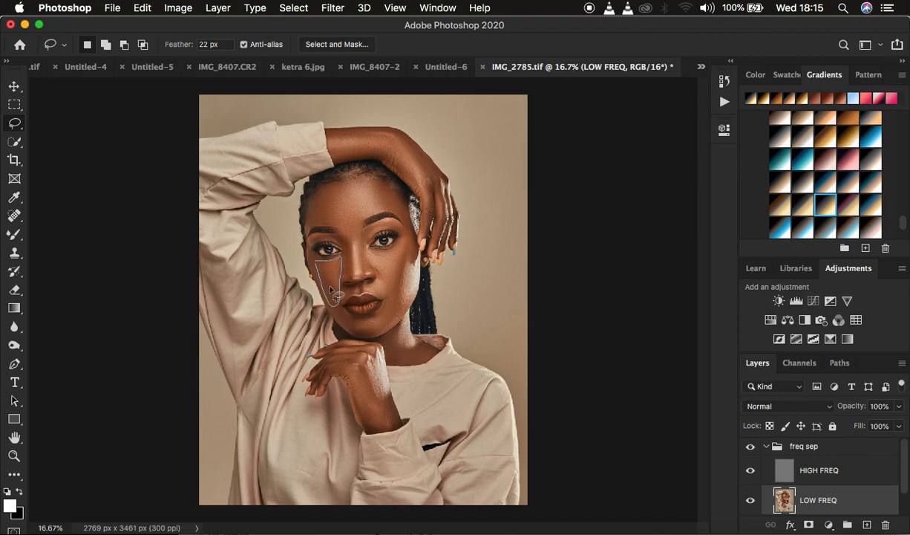
pyautogui.rightClick(336, 296)
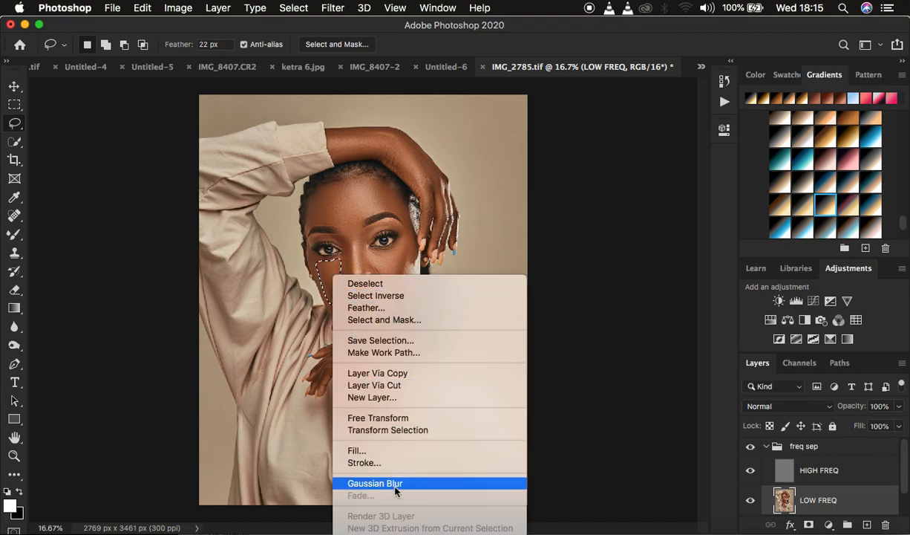
pyautogui.click(378, 465)
pyautogui.press('super+d')
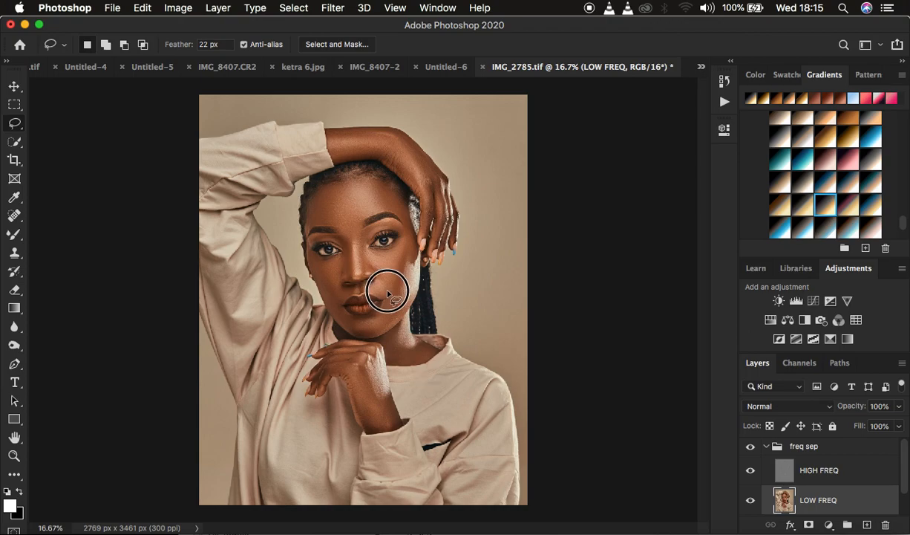
# - Outline a curved area along the chin and mouth corner and repeat the Gaussian Blur on it
pyautogui.moveTo(345, 309)
pyautogui.mouseDown()
pyautogui.moveTo(354, 331)
pyautogui.moveTo(373, 333)
pyautogui.moveTo(397, 317)
pyautogui.moveTo(396, 288)
pyautogui.moveTo(395, 316)
pyautogui.mouseUp()
pyautogui.rightClick(394, 316)
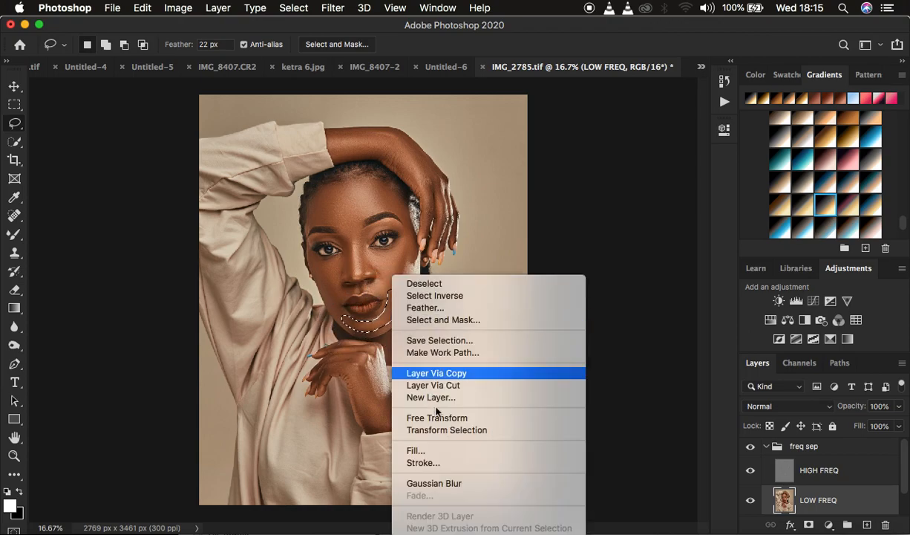
pyautogui.click(451, 488)
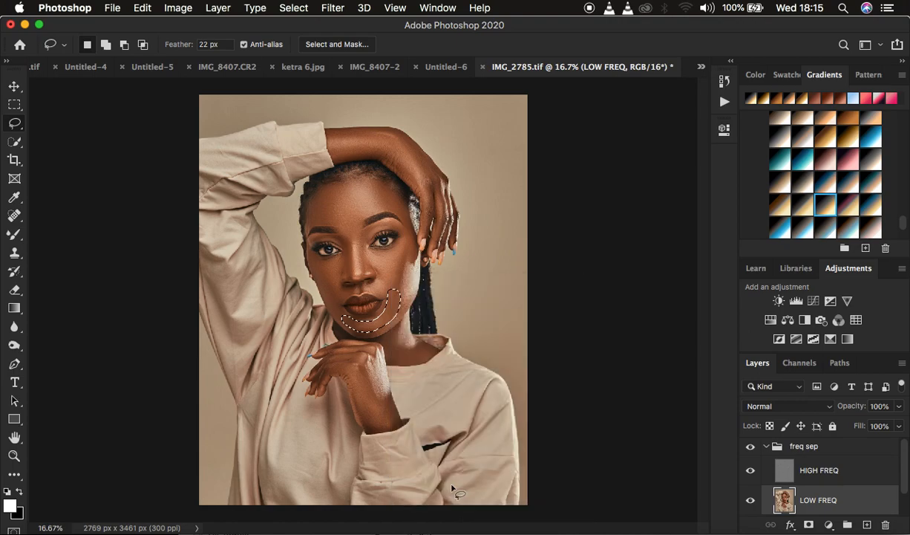
# - Fade the chin's Gaussian Blur at 100% opacity in Normal mode and deselect the area
pyautogui.rightClick(391, 315)
pyautogui.click(450, 496)
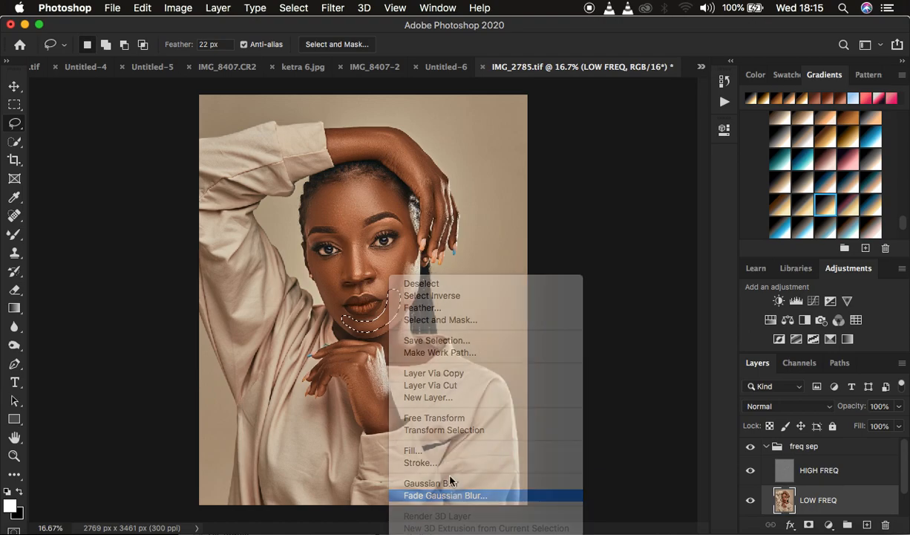
pyautogui.moveTo(496, 168); pyautogui.dragTo(550, 162)
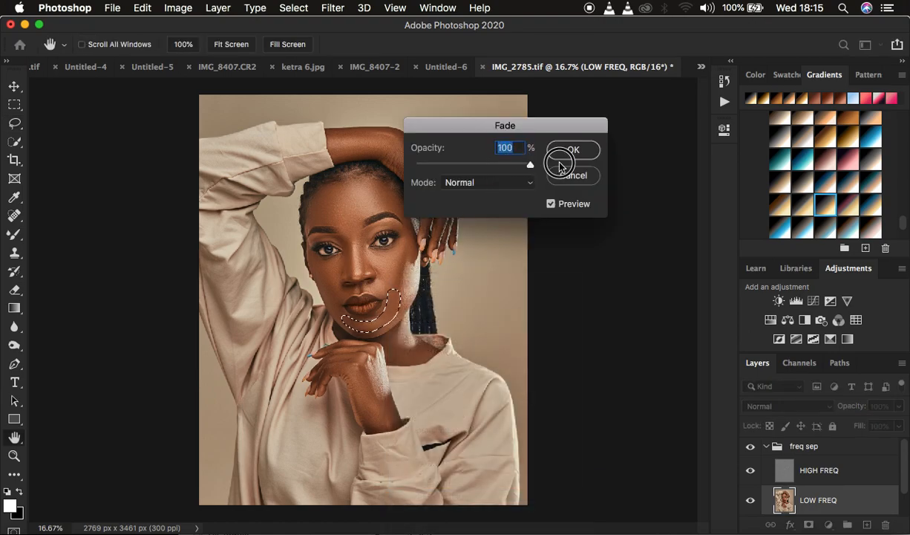
pyautogui.press('Return')
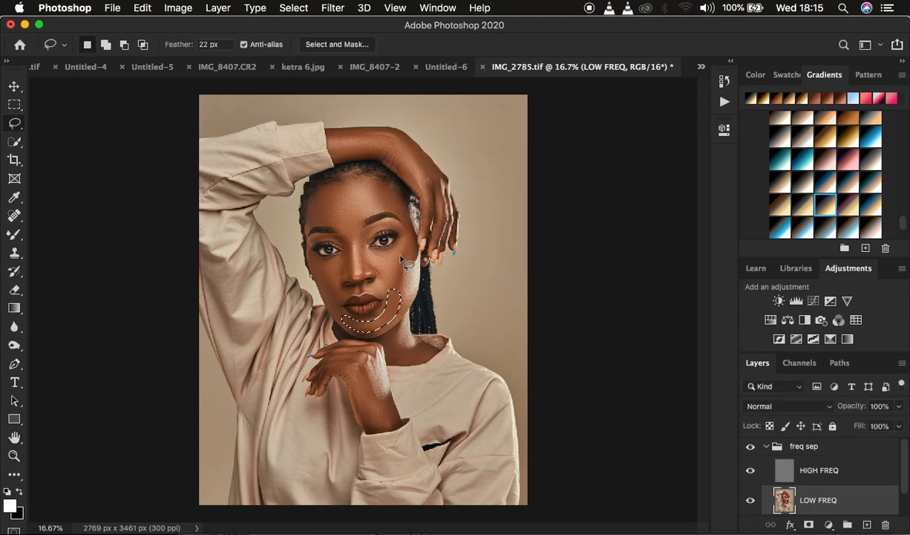
pyautogui.click(371, 232)
# - Outline the skin along each side of the nose bridge in turn, repeating the Gaussian Blur and deselecting each time
pyautogui.press('super+minus')
pyautogui.press('super+equal')
pyautogui.moveTo(373, 214)
pyautogui.mouseDown()
pyautogui.moveTo(359, 270)
pyautogui.moveTo(368, 266)
pyautogui.moveTo(363, 238)
pyautogui.moveTo(365, 257)
pyautogui.mouseUp()
pyautogui.rightClick(364, 261)
pyautogui.click(401, 463)
pyautogui.click(331, 237)
pyautogui.moveTo(332, 236)
pyautogui.mouseDown()
pyautogui.moveTo(345, 237)
pyautogui.moveTo(346, 264)
pyautogui.moveTo(336, 264)
pyautogui.moveTo(346, 251)
pyautogui.moveTo(347, 260)
pyautogui.mouseUp()
pyautogui.rightClick(349, 265)
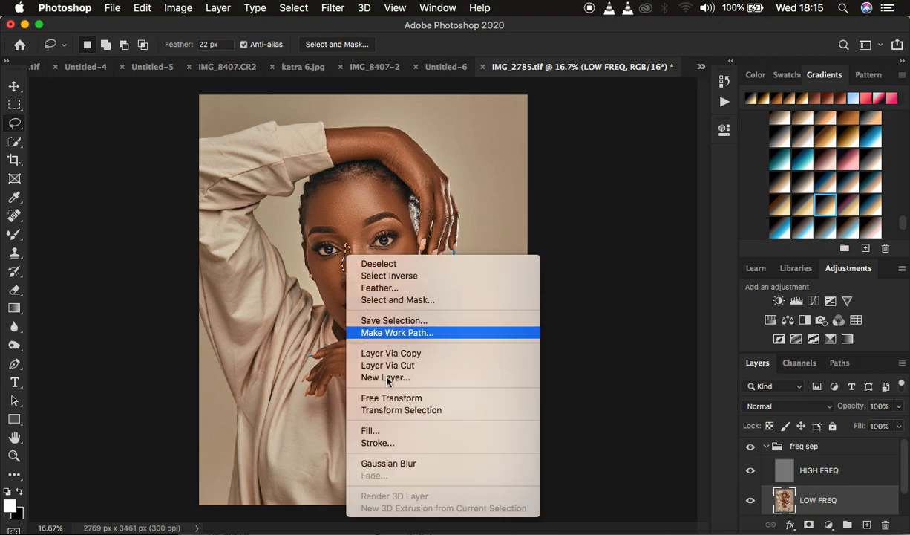
pyautogui.click(410, 463)
pyautogui.hotkey('ctrl', 'd')
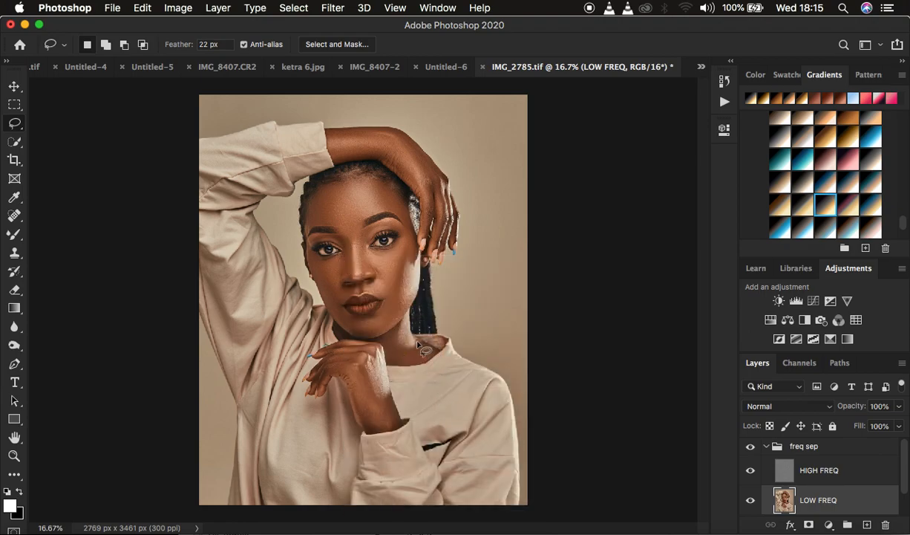
# - Blur a smaller area directly beneath the eye nearer the raised hand with the same Gaussian Blur, and deselect
pyautogui.moveTo(368, 251)
pyautogui.mouseDown()
pyautogui.moveTo(397, 248)
pyautogui.moveTo(367, 252)
pyautogui.mouseUp()
pyautogui.rightClick(385, 255)
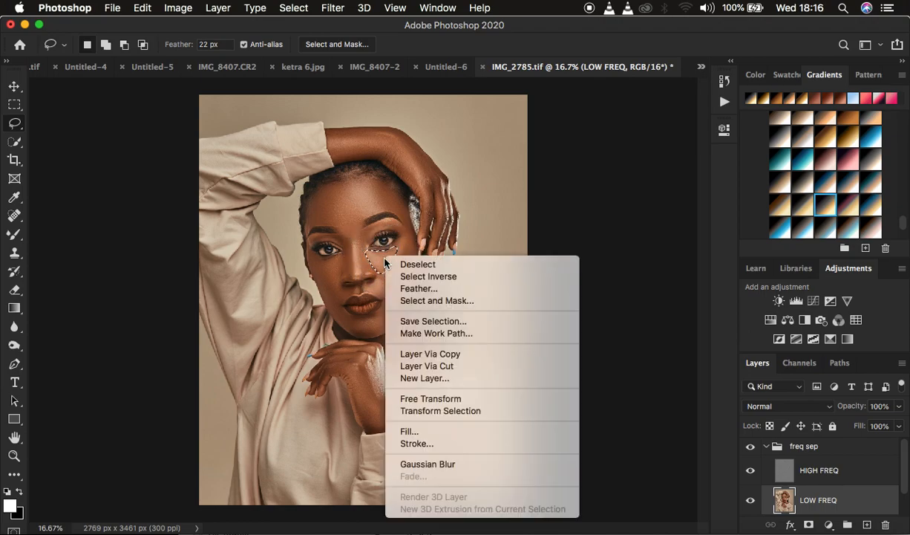
pyautogui.click(451, 465)
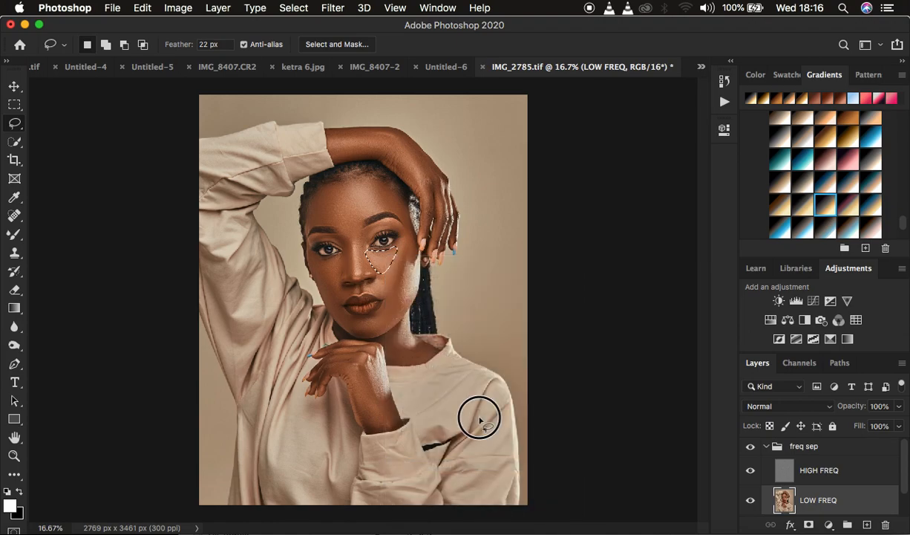
pyautogui.press('super+minus')
pyautogui.press('super+minus')
pyautogui.press('super+minus')
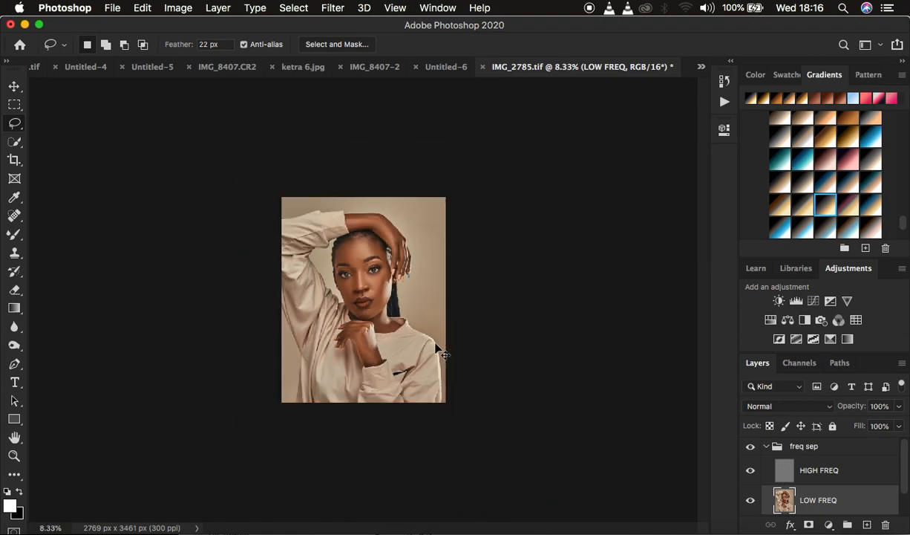
pyautogui.press('super+plus')
pyautogui.press('super+plus')
pyautogui.press('super+plus')
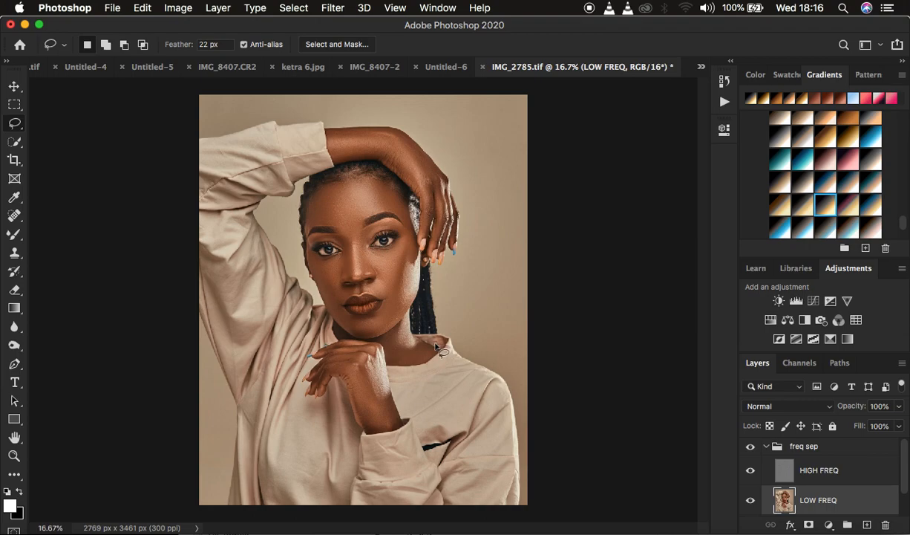
# - Collapse the freq sep group after comparing it hidden and shown, and stamp the visible image onto a new layer above it
pyautogui.click(750, 448)
pyautogui.click(751, 448)
pyautogui.click(768, 447)
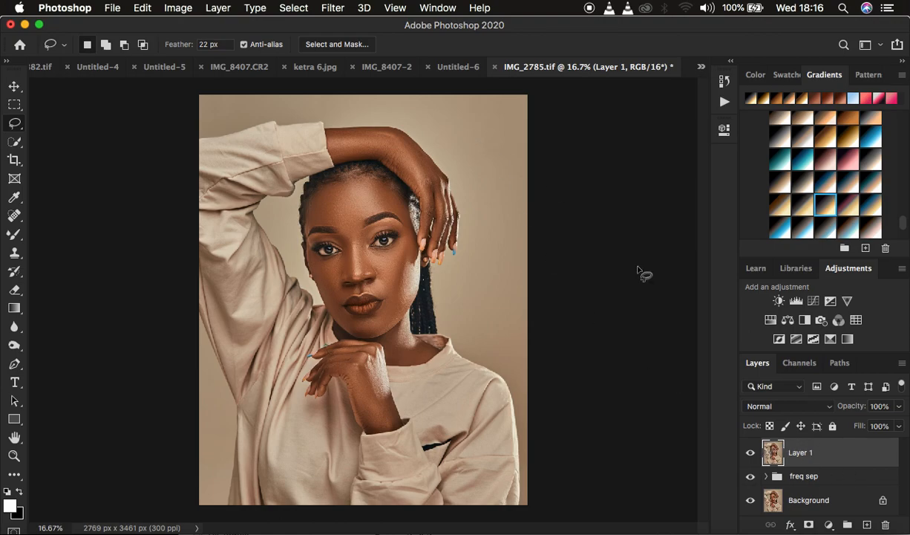
# - Open the Camera Raw filter on Layer 1 and set the Color Mixer's Oranges luminance to -30
pyautogui.click(335, 6)
pyautogui.click(364, 94)
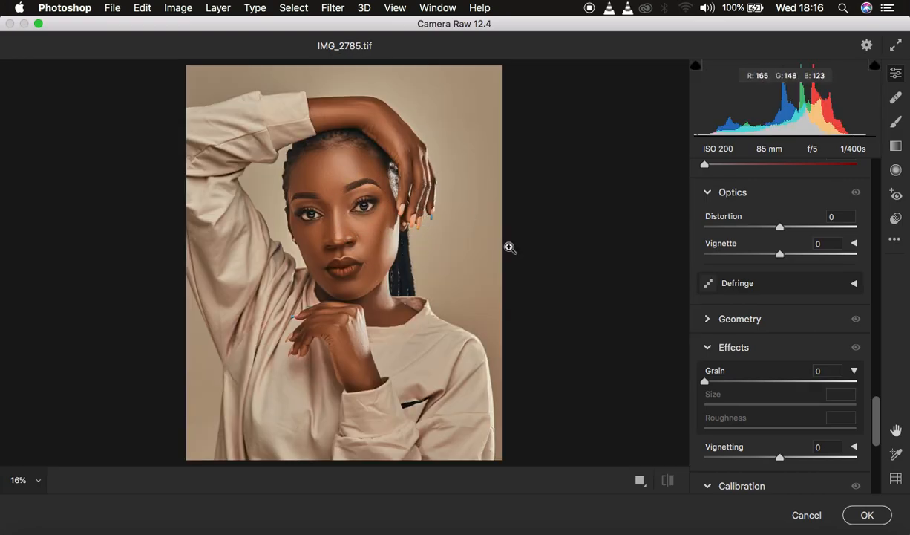
pyautogui.scroll(10, 756, 301)
pyautogui.scroll(2, 756, 300)
pyautogui.scroll(-4, 756, 300)
pyautogui.click(797, 269)
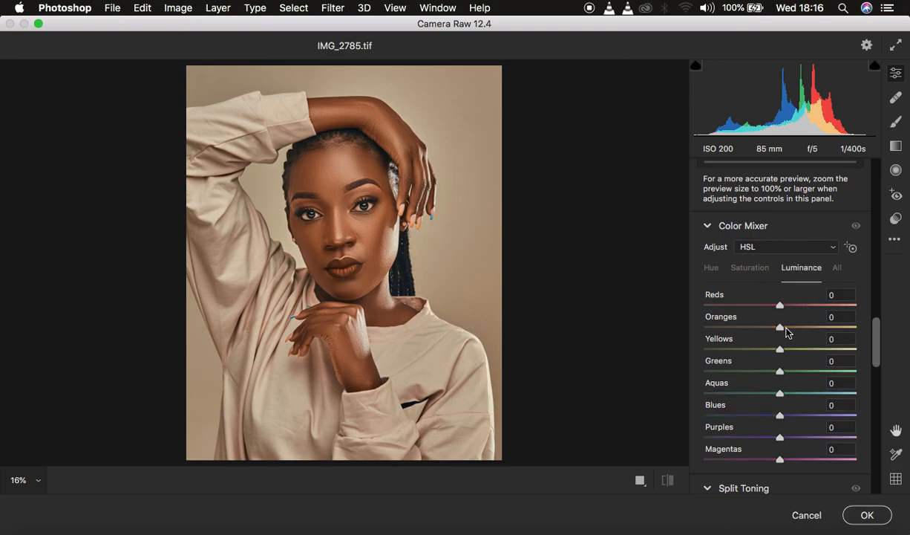
pyautogui.click(776, 329)
pyautogui.moveTo(775, 329); pyautogui.dragTo(757, 328)
pyautogui.click(757, 327)
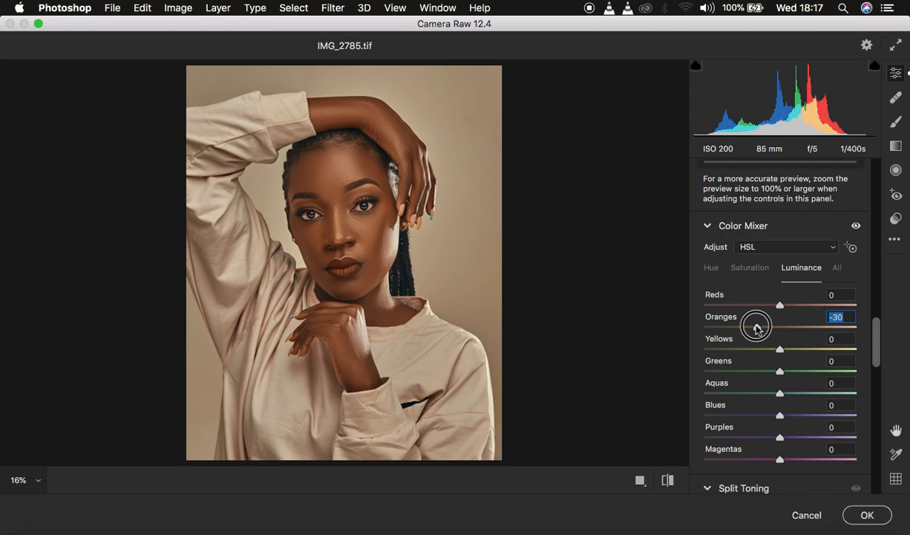
# - Split-tone the highlights with a hue of 178 and a saturation of 5
pyautogui.scroll(3, 809, 297)
pyautogui.scroll(15, 810, 297)
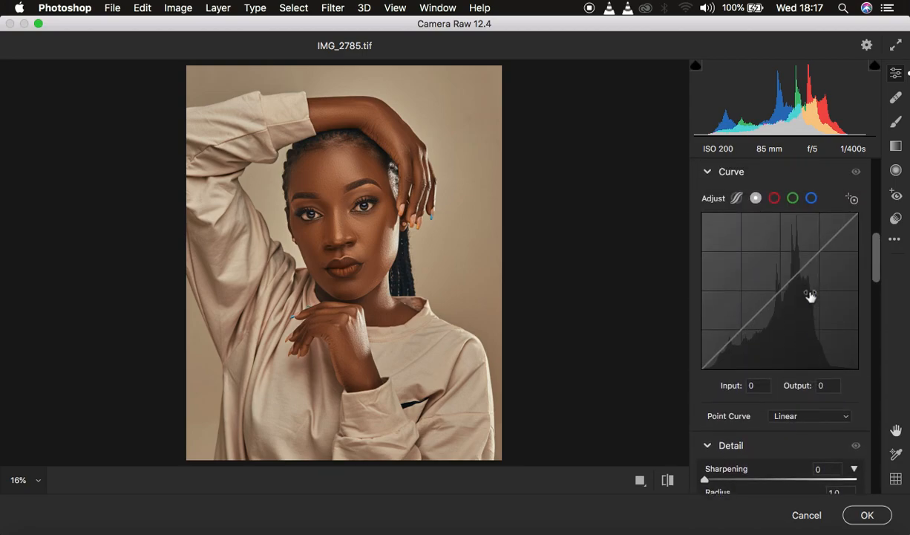
pyautogui.moveTo(791, 369); pyautogui.dragTo(789, 369)
pyautogui.scroll(-15, 792, 417)
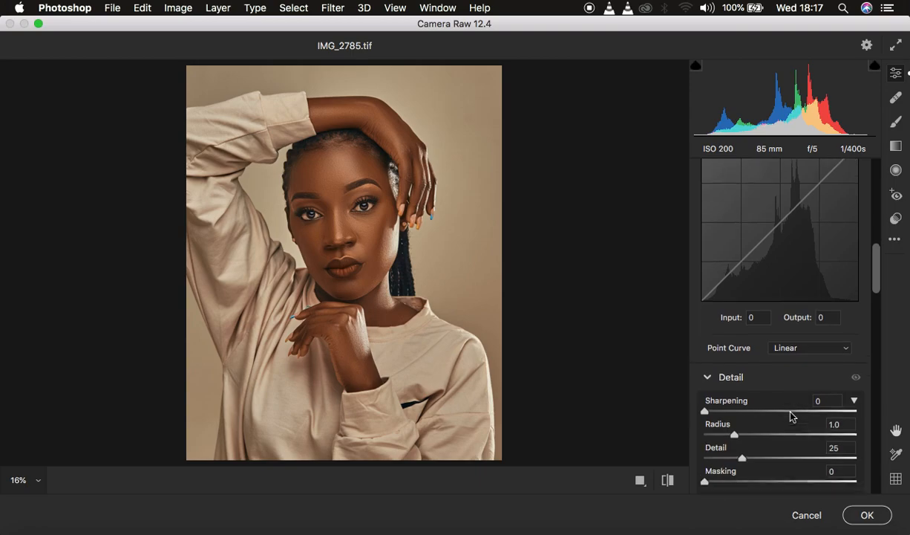
pyautogui.scroll(-10, 791, 417)
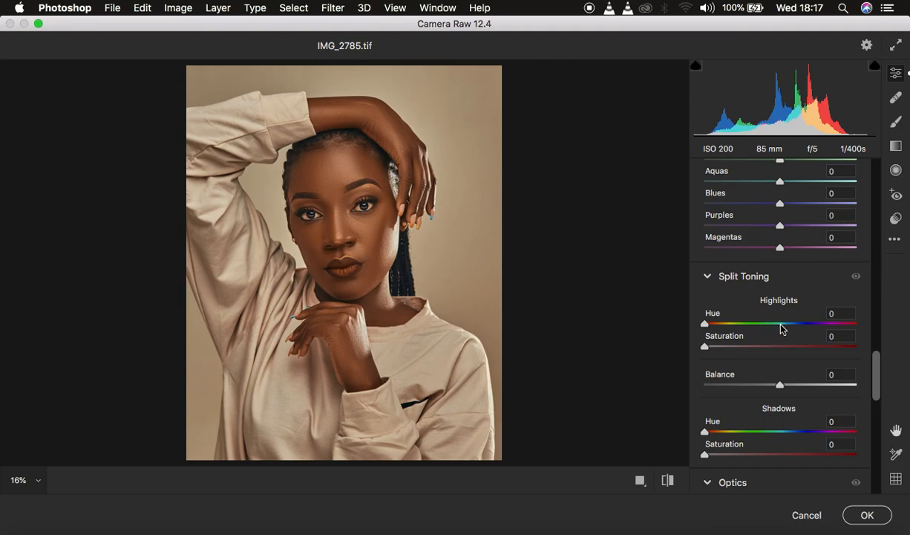
pyautogui.moveTo(709, 325); pyautogui.dragTo(772, 333)
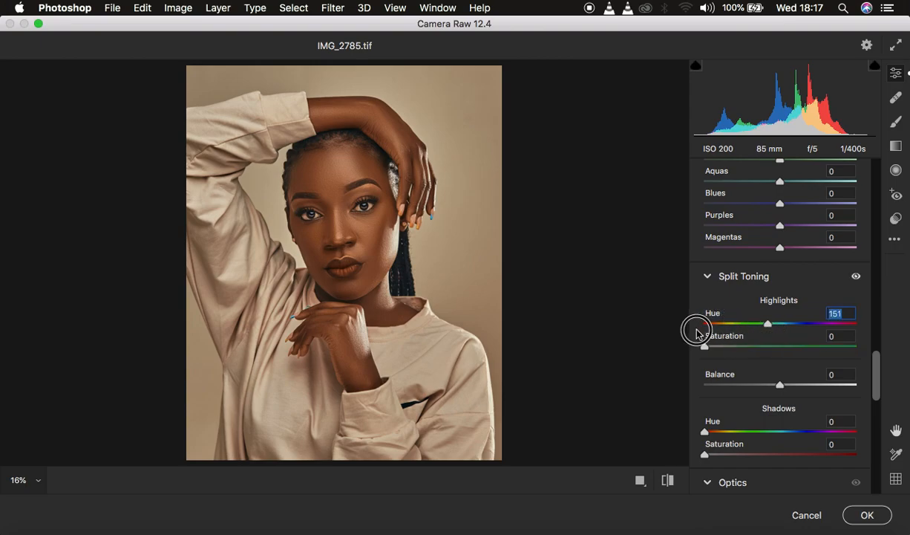
pyautogui.click(736, 347)
pyautogui.moveTo(735, 347); pyautogui.dragTo(711, 346)
pyautogui.click(768, 325)
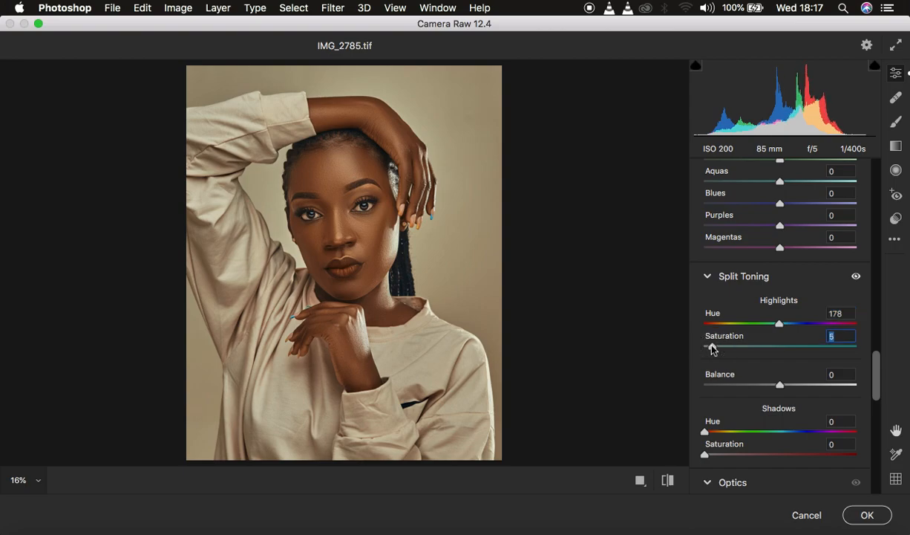
# - Compare the Camera Raw edit with the default settings, restore the edit and apply it to the layer
pyautogui.click(669, 480)
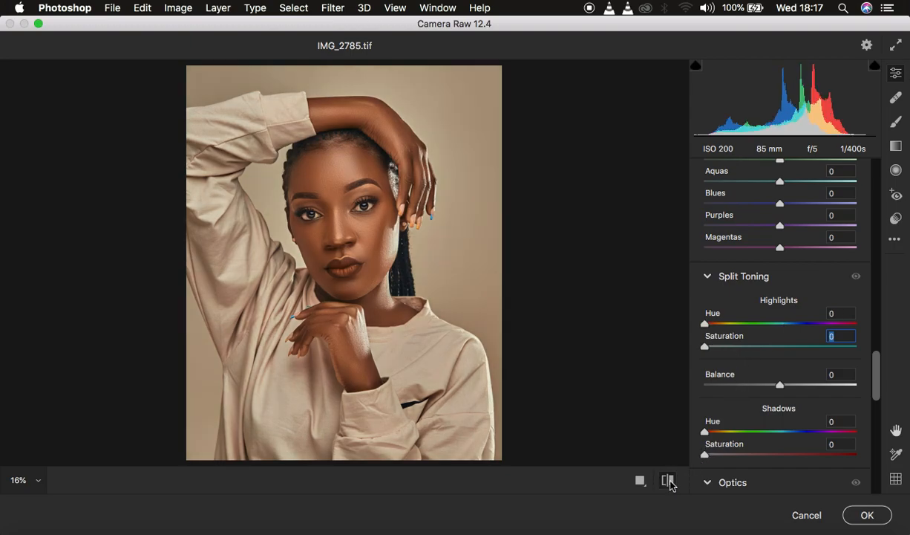
pyautogui.click(669, 480)
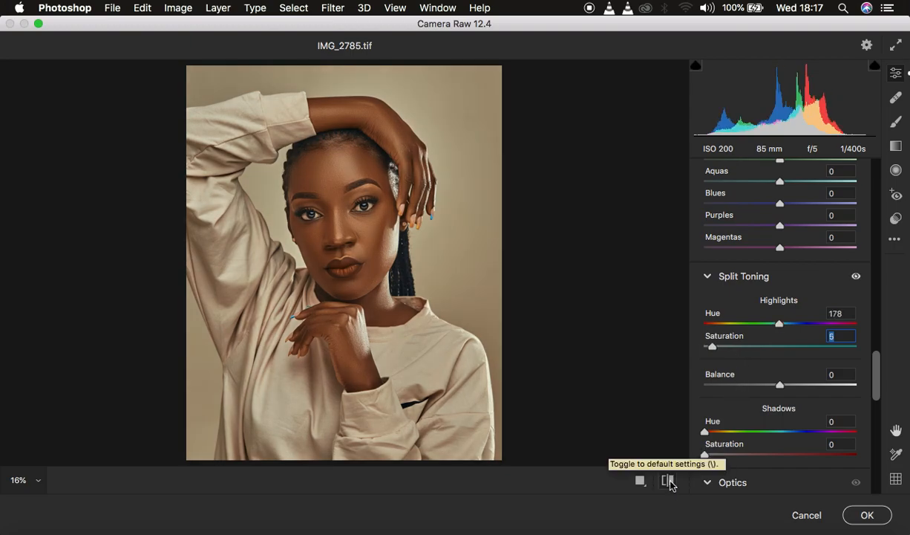
pyautogui.click(863, 516)
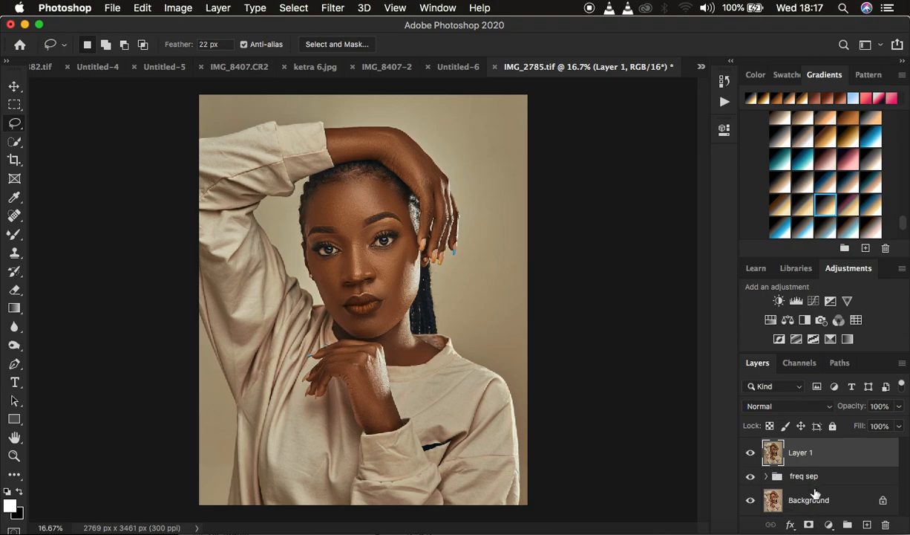
# - Add a Brightness/Contrast adjustment layer and raise its contrast to 9
pyautogui.click(829, 525)
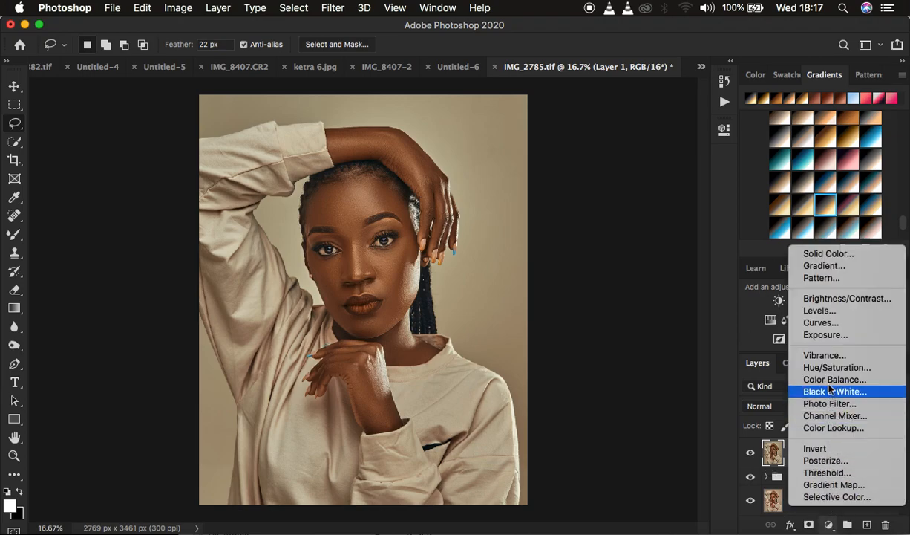
pyautogui.click(824, 298)
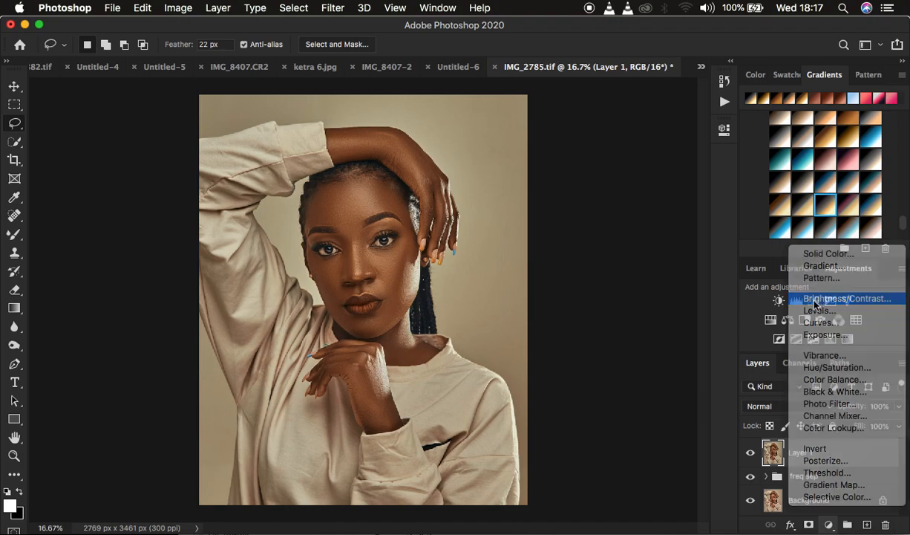
pyautogui.moveTo(610, 245); pyautogui.dragTo(614, 242)
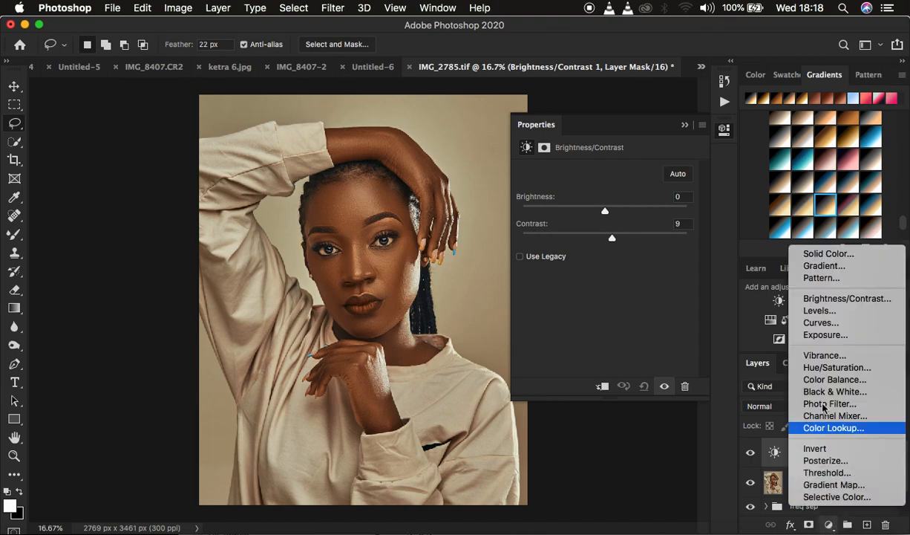
# - Add a Hue/Saturation adjustment layer and set the lightness of the Reds to -24
pyautogui.click(825, 367)
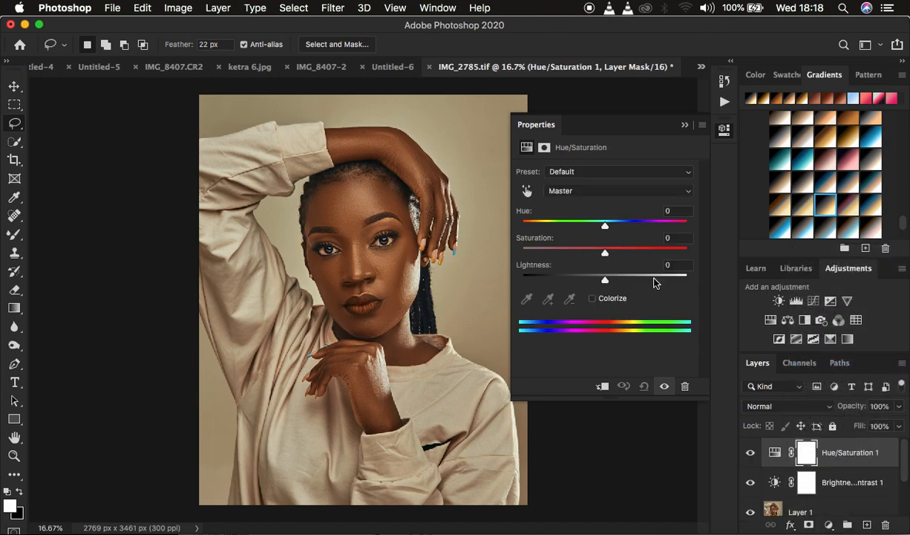
pyautogui.click(590, 192)
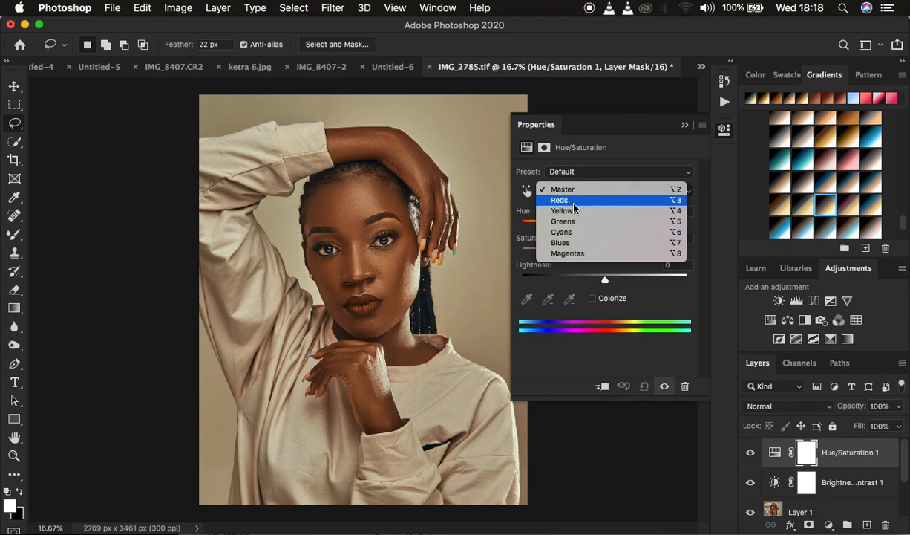
pyautogui.click(572, 200)
pyautogui.moveTo(603, 282); pyautogui.dragTo(586, 282)
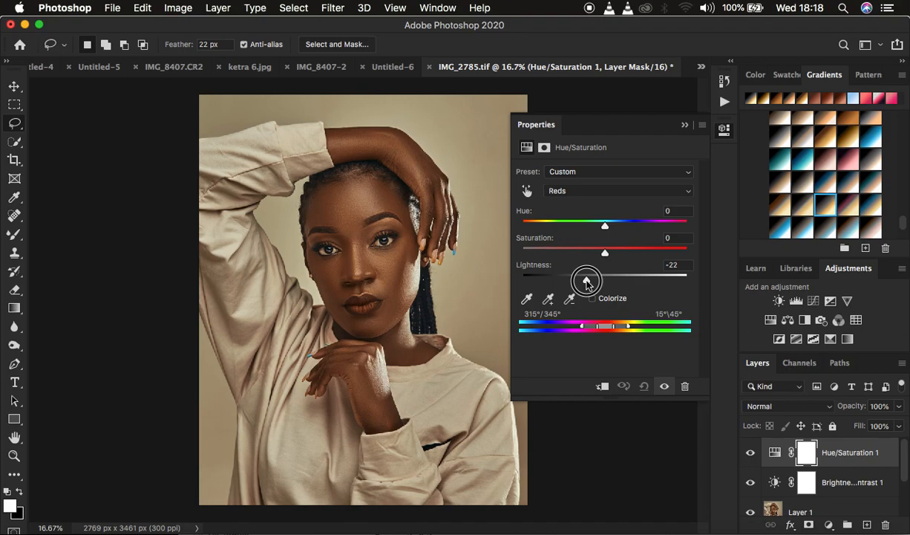
pyautogui.moveTo(587, 281); pyautogui.dragTo(588, 282)
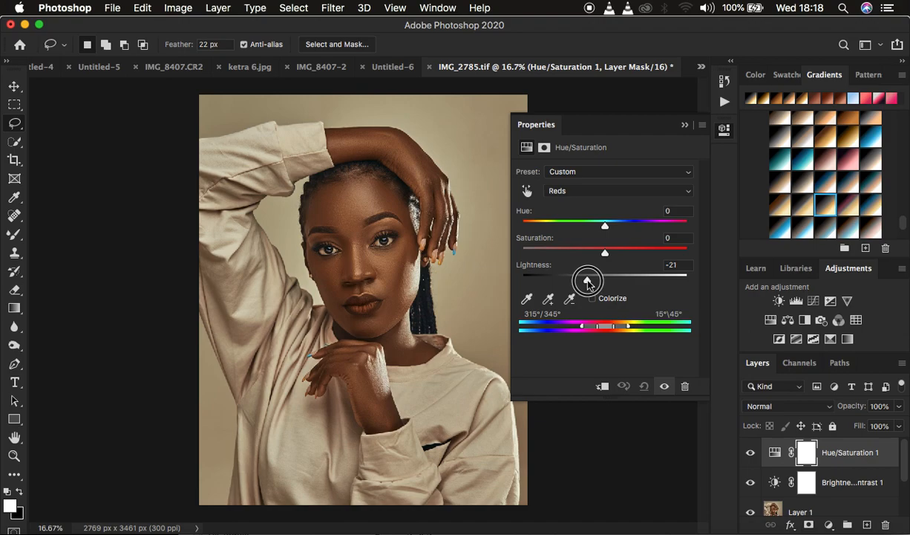
pyautogui.moveTo(588, 282); pyautogui.dragTo(585, 283)
# - Add a Black & White adjustment layer, blend it in Multiply mode and reduce its opacity to 8%
pyautogui.click(829, 524)
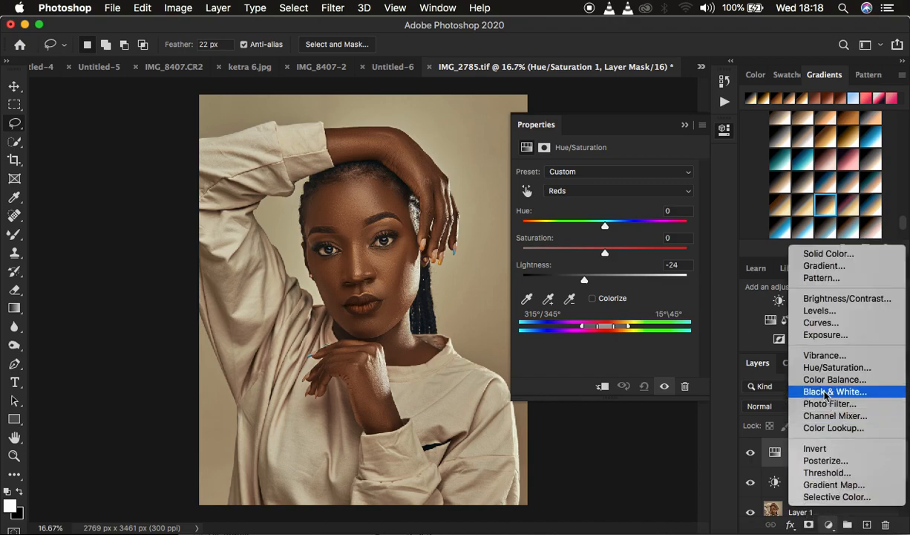
pyautogui.click(679, 344)
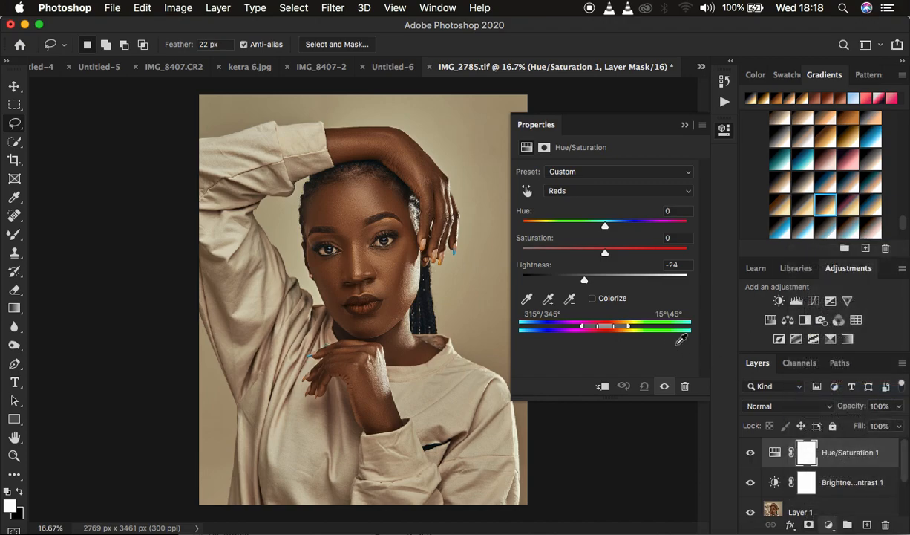
pyautogui.click(781, 407)
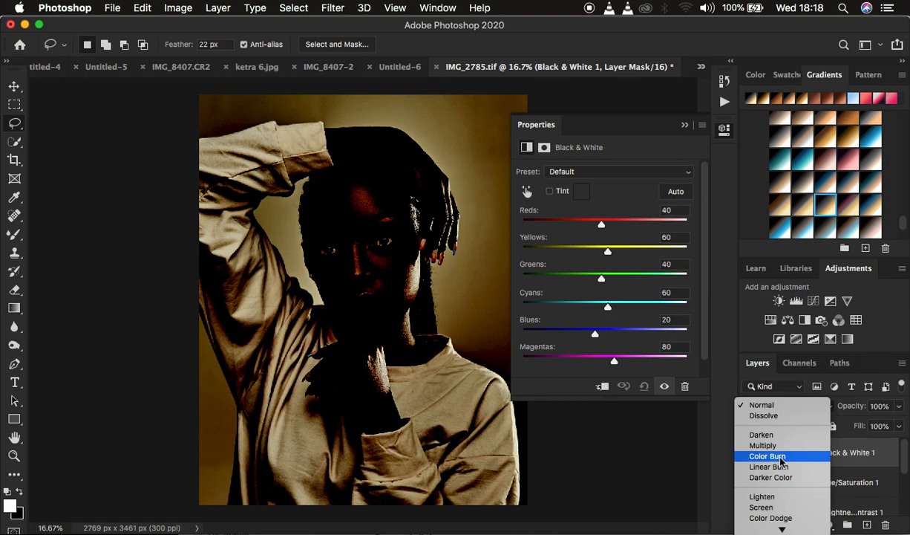
pyautogui.click(773, 445)
pyautogui.moveTo(851, 405); pyautogui.dragTo(787, 413)
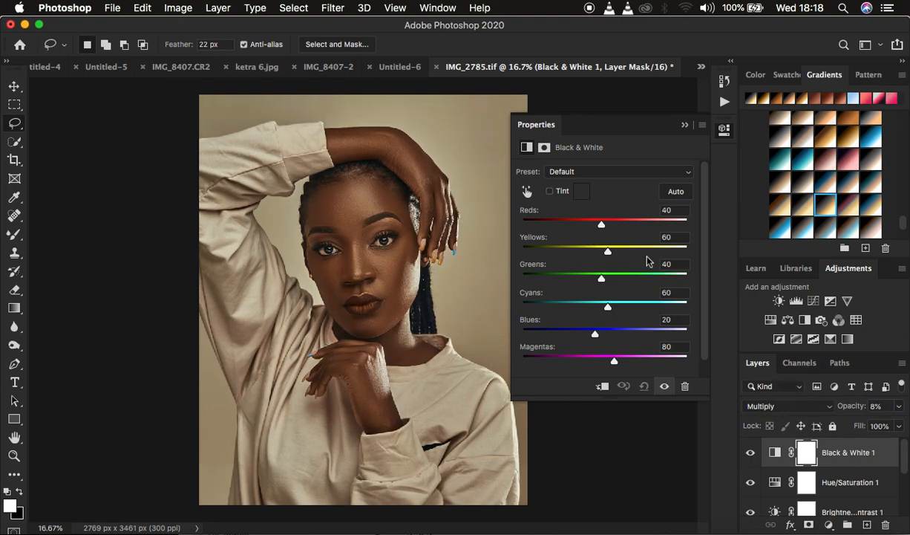
pyautogui.click(685, 127)
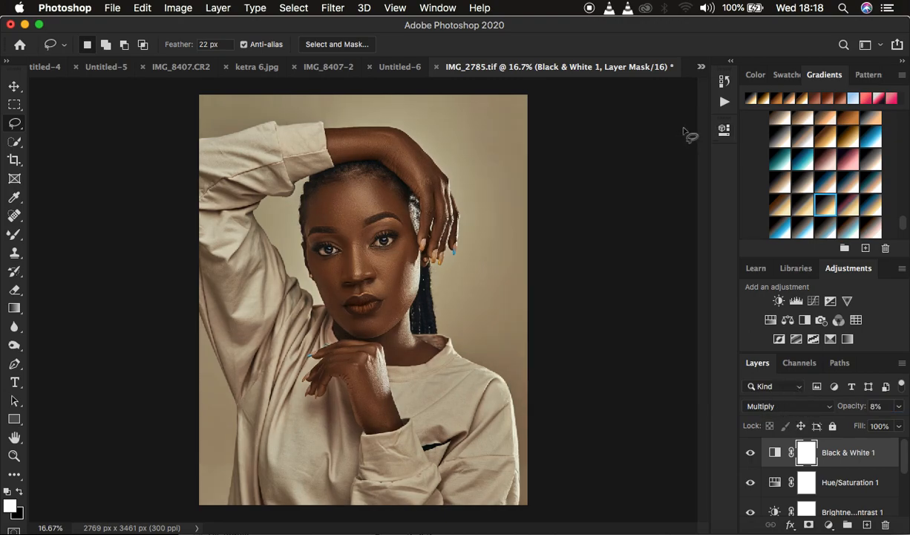
# - Add a Selective Color adjustment layer and, for the Blacks, set Black to +5% and Yellow to about -11%
pyautogui.click(829, 524)
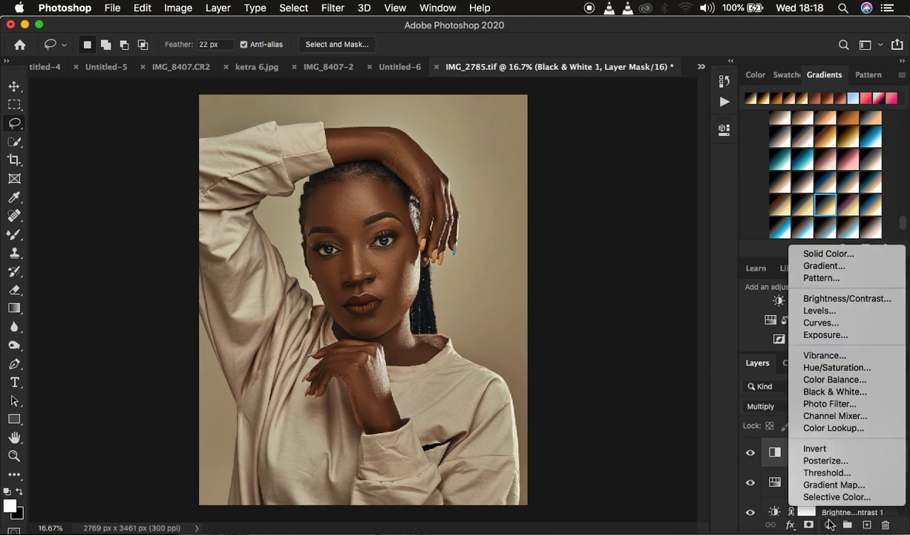
pyautogui.click(827, 497)
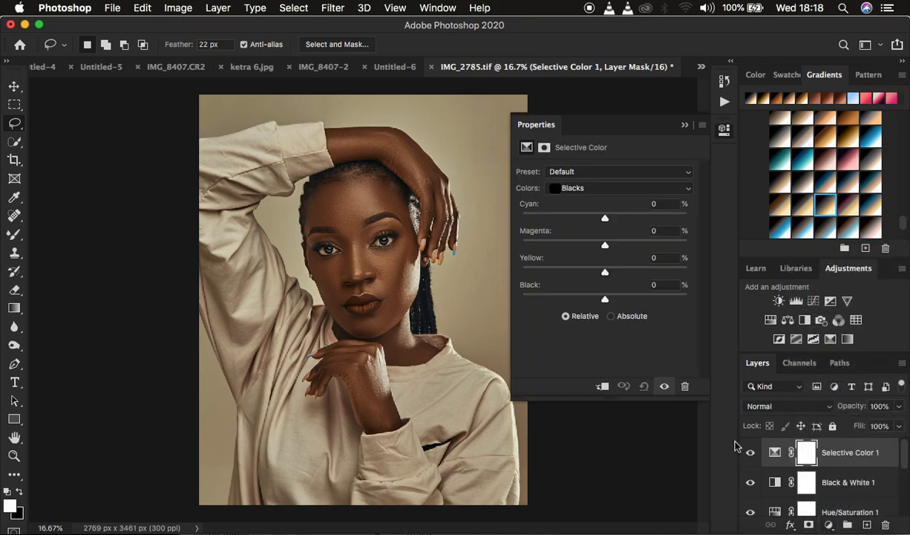
pyautogui.click(602, 188)
pyautogui.click(597, 186)
pyautogui.moveTo(605, 298); pyautogui.dragTo(597, 276)
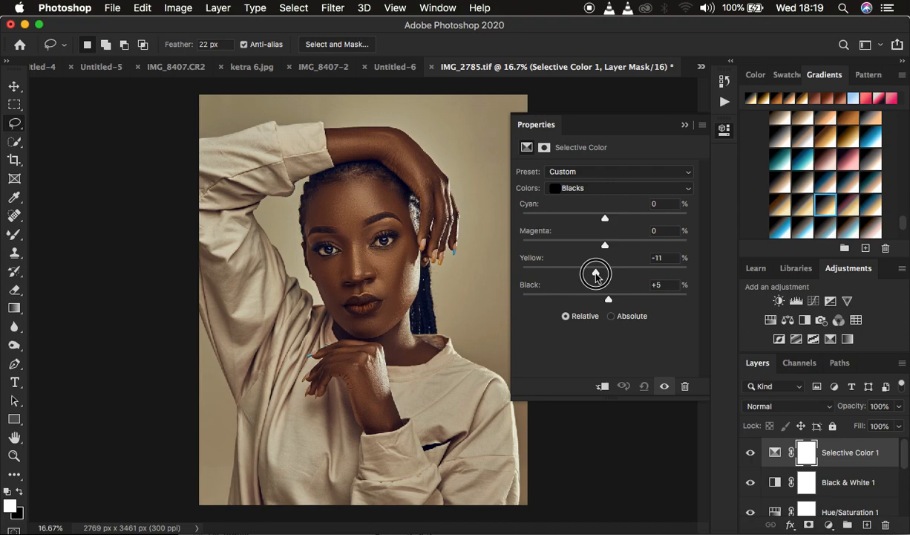
pyautogui.moveTo(597, 277); pyautogui.dragTo(595, 276)
pyautogui.moveTo(594, 277); pyautogui.dragTo(596, 274)
pyautogui.click(685, 126)
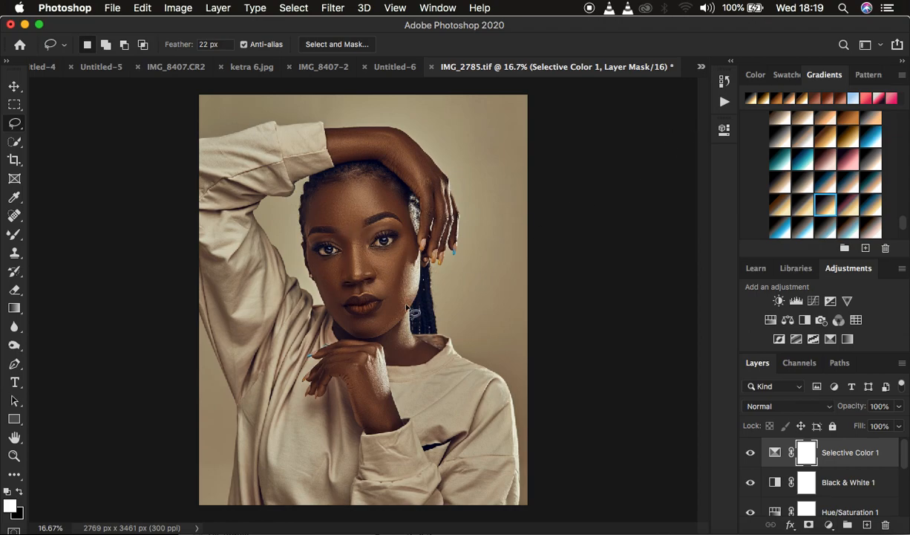
# - Add a second Hue/Saturation adjustment layer, lower its saturation to -91 and invert its mask to black
pyautogui.click(829, 524)
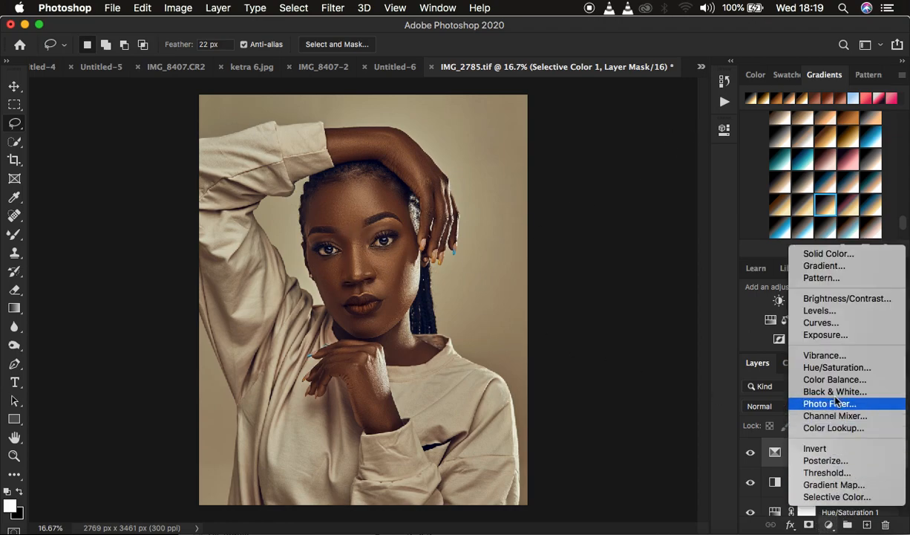
pyautogui.click(836, 367)
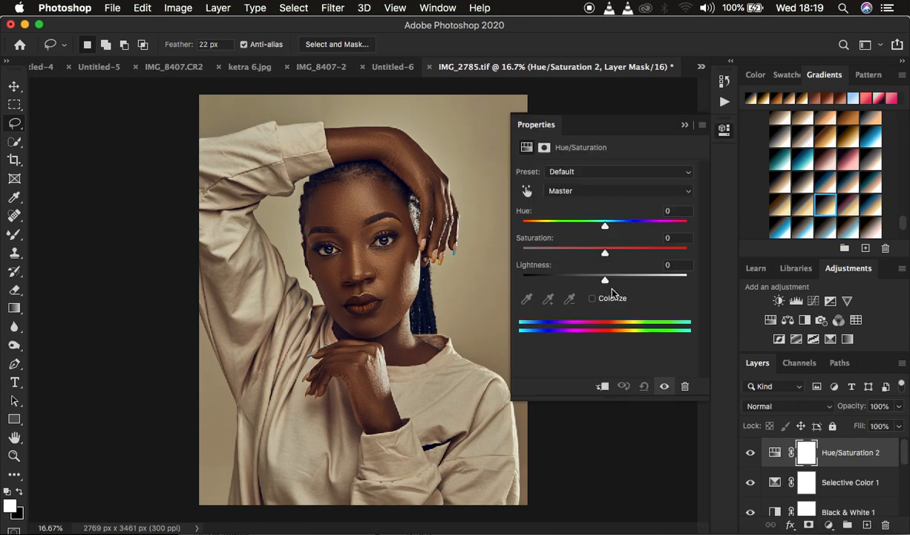
pyautogui.moveTo(569, 251); pyautogui.dragTo(531, 253)
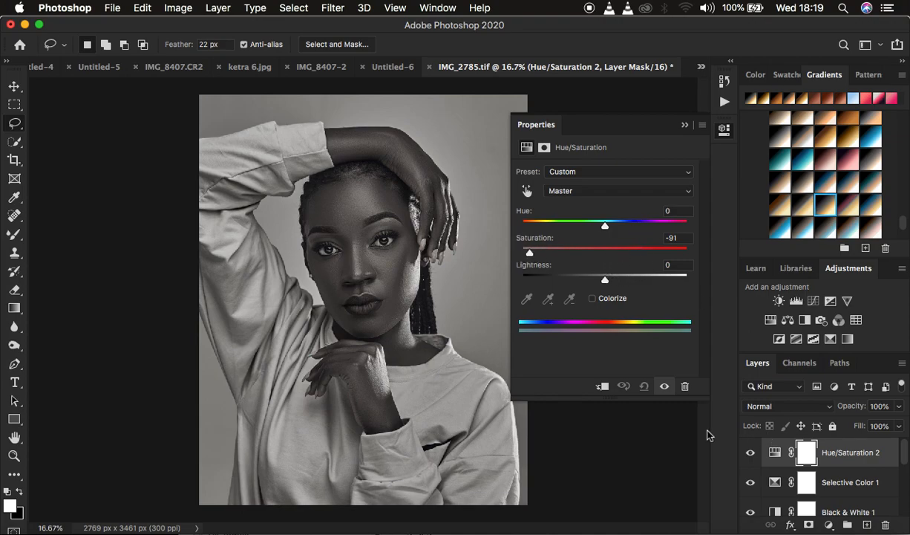
pyautogui.press('super+i')
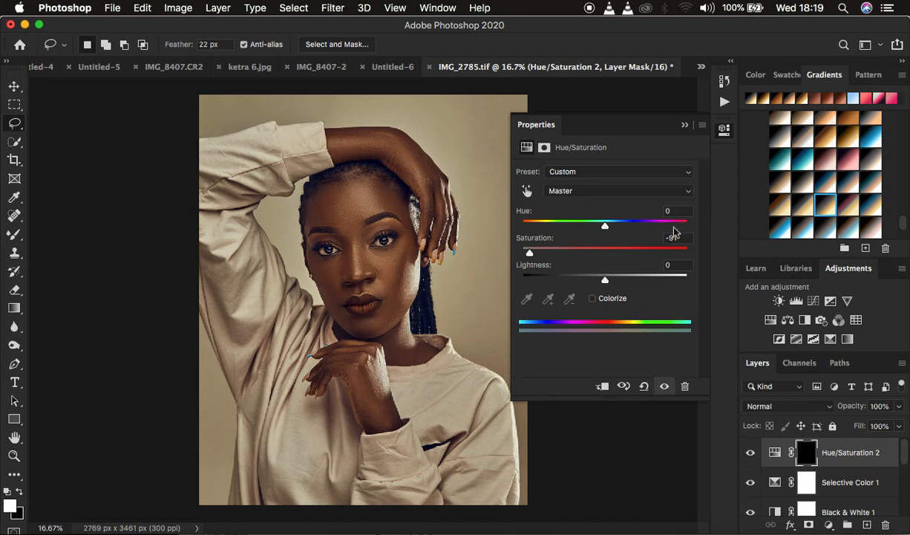
pyautogui.click(685, 128)
# - Switch from the Mixer Brush to the standard Brush tool and check its size and hardness settings
pyautogui.click(15, 236)
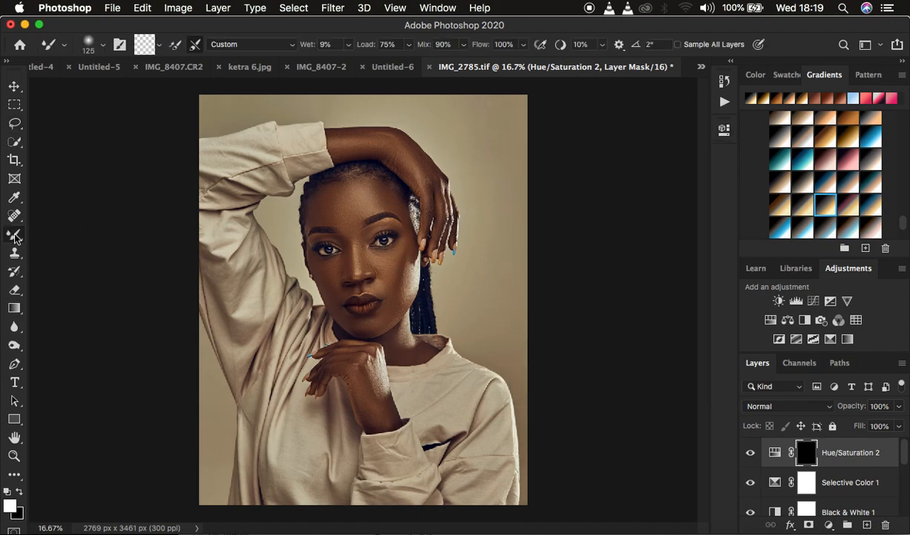
pyautogui.rightClick(15, 235)
pyautogui.click(67, 229)
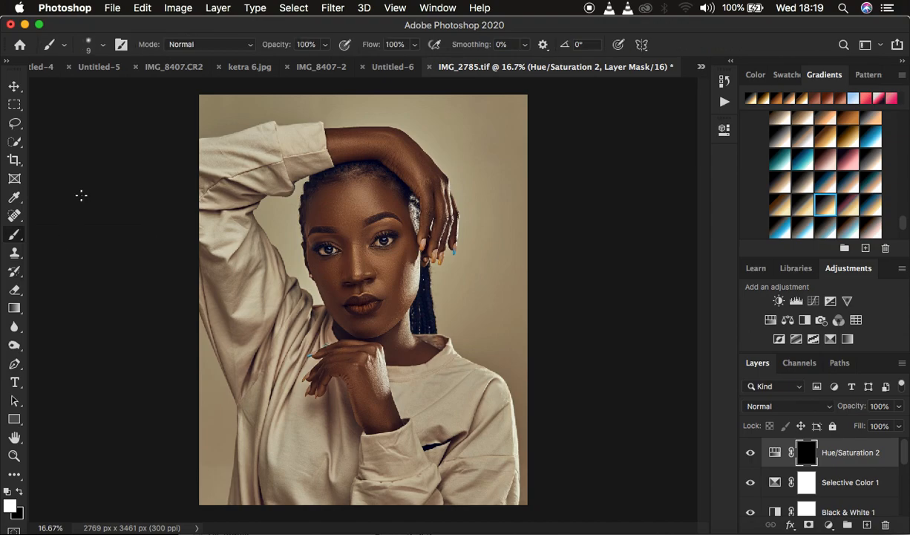
pyautogui.click(103, 45)
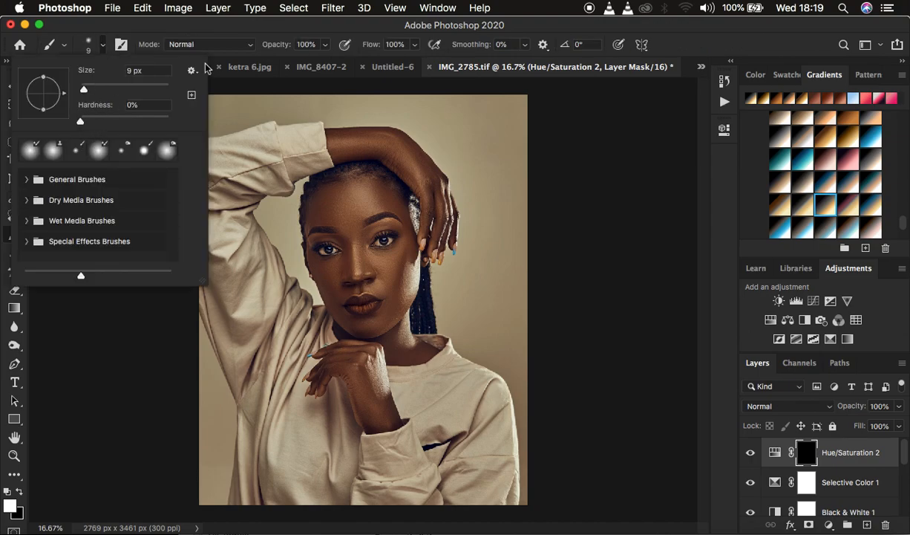
pyautogui.click(253, 28)
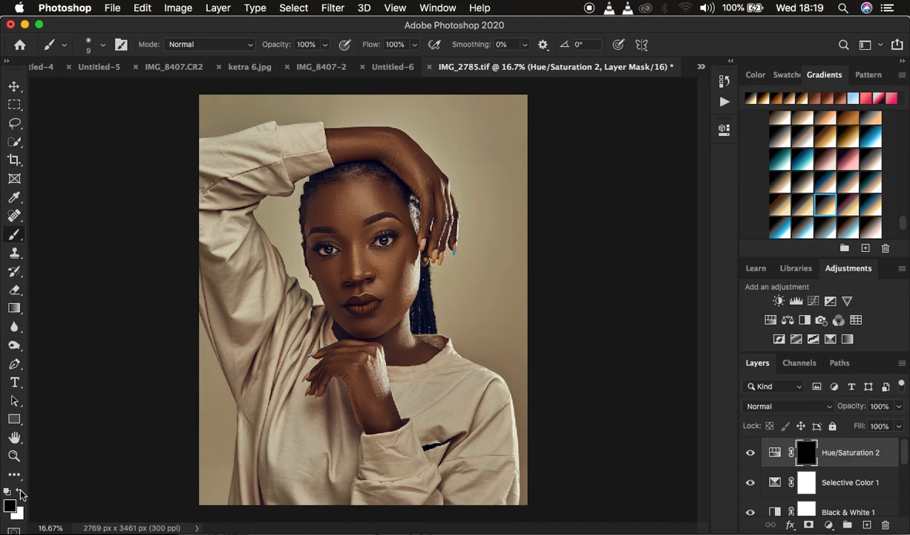
# - Enlarge the brush to 25 px and paint white over both eyes on the Hue/Saturation 2 mask to desaturate them
pyautogui.press('super+plus')
pyautogui.press('super+plus')
pyautogui.press('super+plus')
pyautogui.press('super+plus')
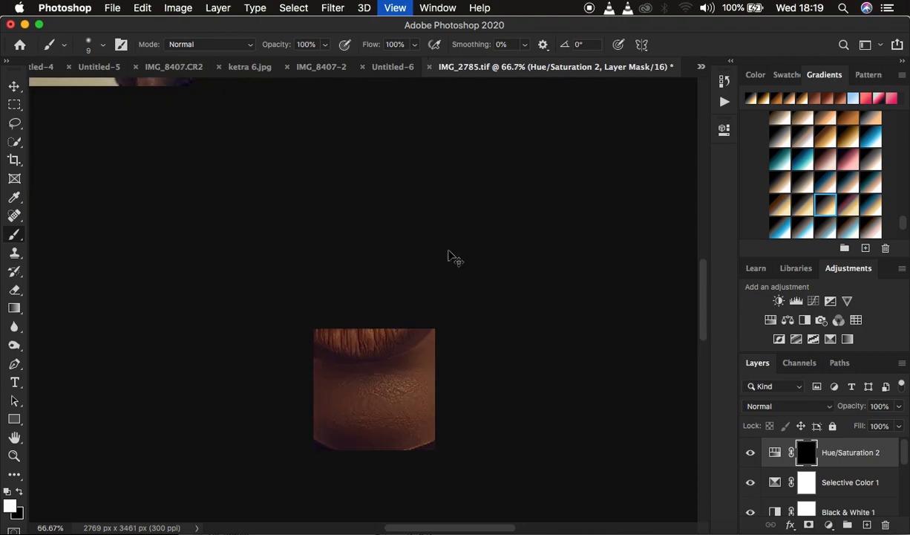
pyautogui.press('super+plus')
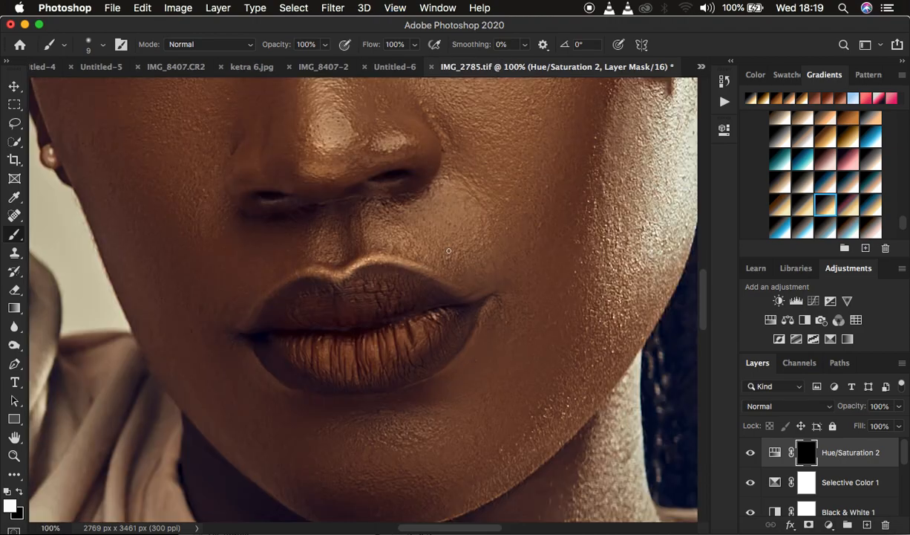
pyautogui.scroll(15, 448, 250)
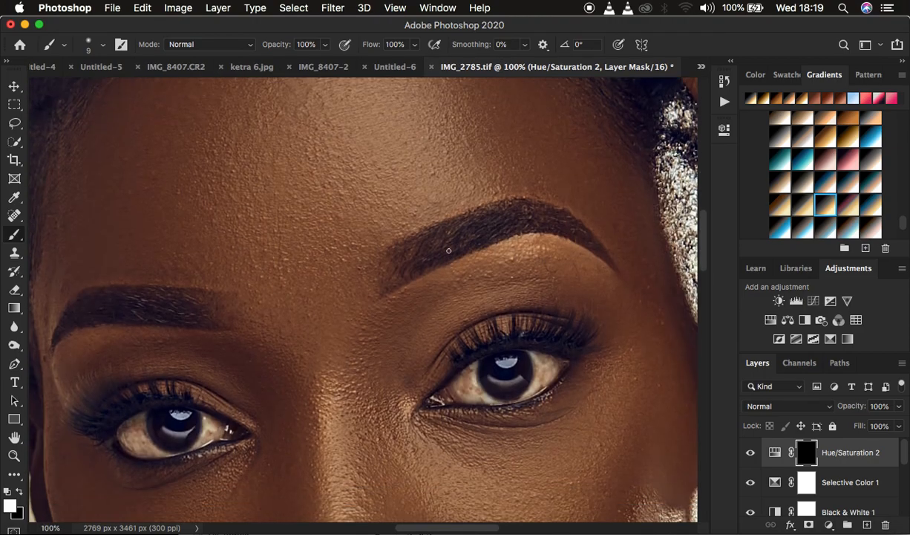
pyautogui.scroll(-5, 448, 250)
pyautogui.press(']')
pyautogui.press(']')
pyautogui.press(']')
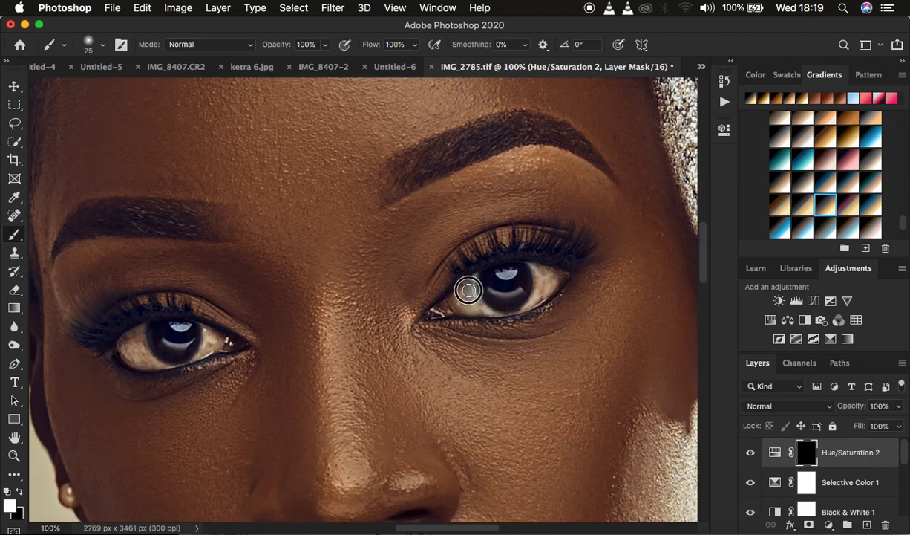
pyautogui.moveTo(464, 299)
pyautogui.mouseDown()
pyautogui.moveTo(502, 304)
pyautogui.moveTo(482, 276)
pyautogui.moveTo(464, 292)
pyautogui.moveTo(477, 299)
pyautogui.moveTo(471, 306)
pyautogui.moveTo(511, 303)
pyautogui.moveTo(544, 285)
pyautogui.moveTo(536, 290)
pyautogui.moveTo(533, 269)
pyautogui.moveTo(544, 282)
pyautogui.moveTo(551, 277)
pyautogui.moveTo(524, 298)
pyautogui.moveTo(496, 306)
pyautogui.moveTo(539, 292)
pyautogui.moveTo(514, 272)
pyautogui.moveTo(484, 279)
pyautogui.moveTo(472, 296)
pyautogui.moveTo(518, 293)
pyautogui.moveTo(513, 269)
pyautogui.moveTo(554, 268)
pyautogui.moveTo(556, 285)
pyautogui.moveTo(465, 302)
pyautogui.mouseUp()
pyautogui.moveTo(145, 321)
pyautogui.mouseDown()
pyautogui.moveTo(128, 355)
pyautogui.moveTo(175, 356)
pyautogui.moveTo(212, 340)
pyautogui.moveTo(204, 337)
pyautogui.moveTo(218, 343)
pyautogui.moveTo(198, 330)
pyautogui.moveTo(159, 360)
pyautogui.moveTo(129, 358)
pyautogui.moveTo(152, 362)
pyautogui.moveTo(160, 329)
pyautogui.mouseUp()
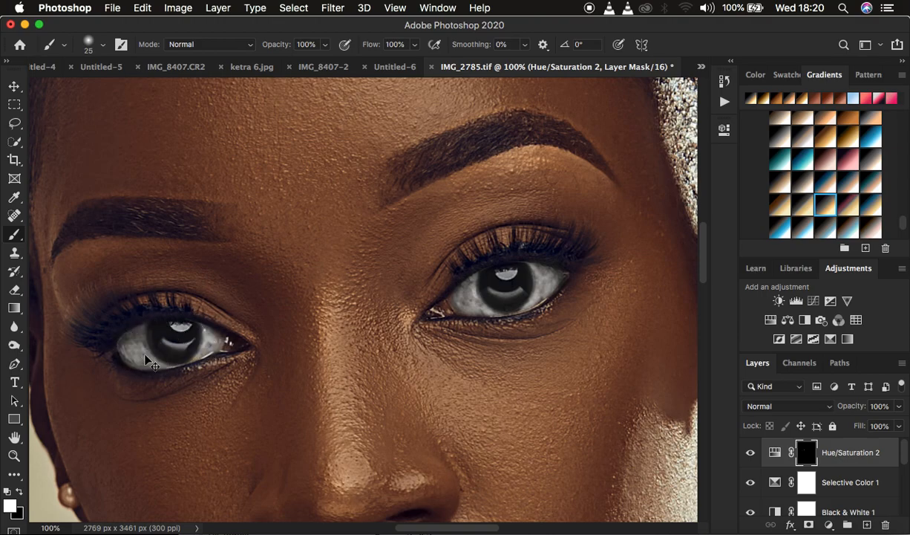
pyautogui.press('super+minus')
pyautogui.press('super+minus')
pyautogui.press('super+minus')
pyautogui.press('super+minus')
pyautogui.press('super+minus')
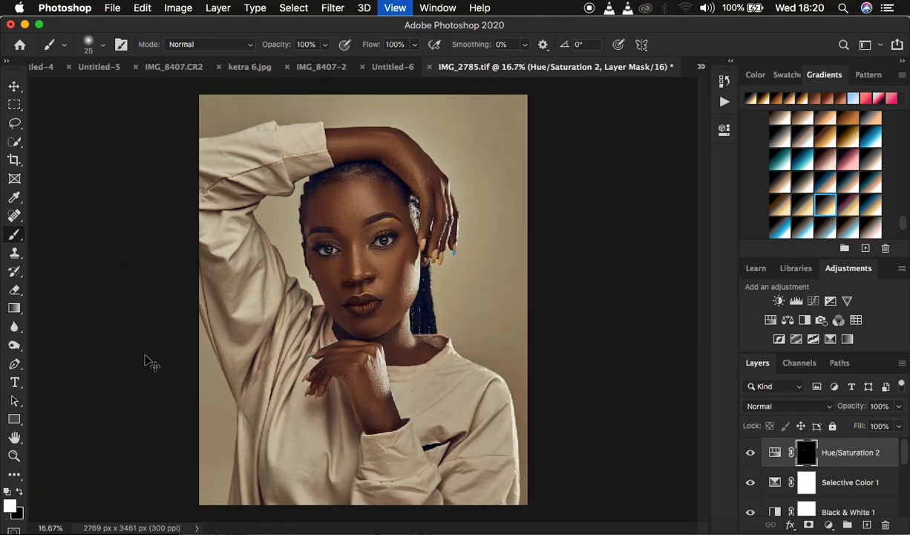
pyautogui.press('super+equal')
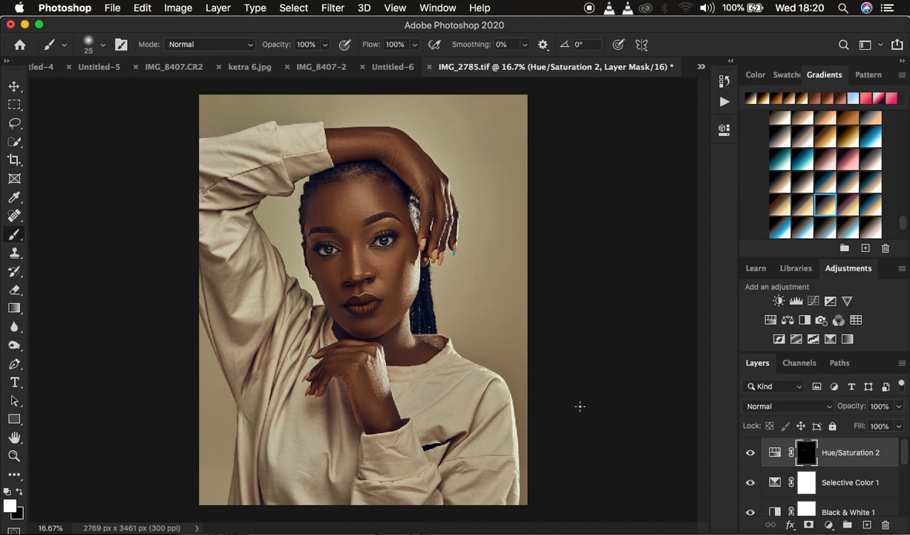
# - Add a second Selective Color adjustment layer and slightly reduce Yellow in the Reds
pyautogui.click(830, 526)
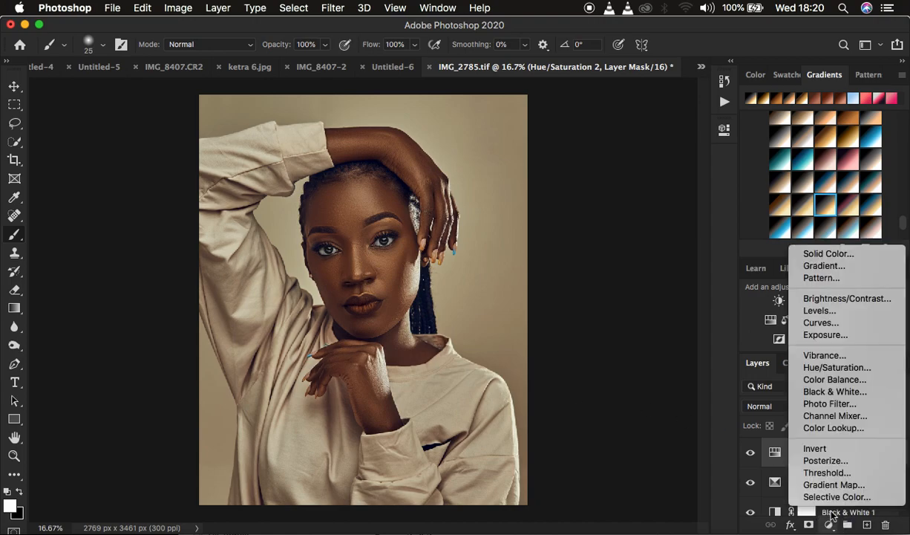
pyautogui.click(734, 429)
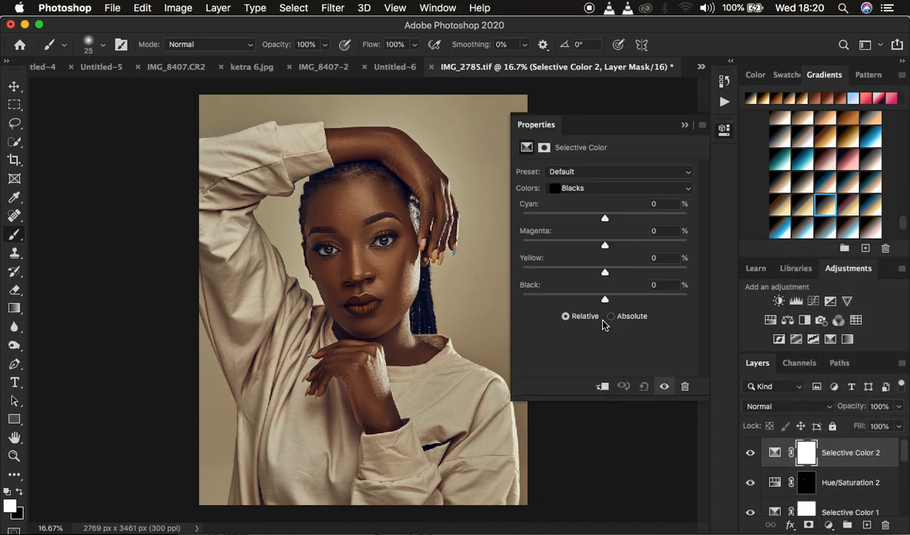
pyautogui.click(574, 188)
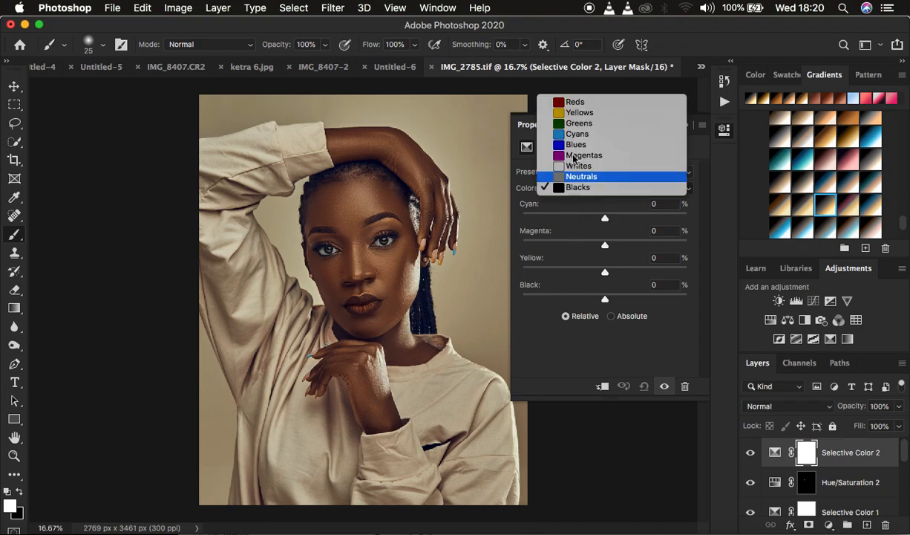
pyautogui.click(575, 104)
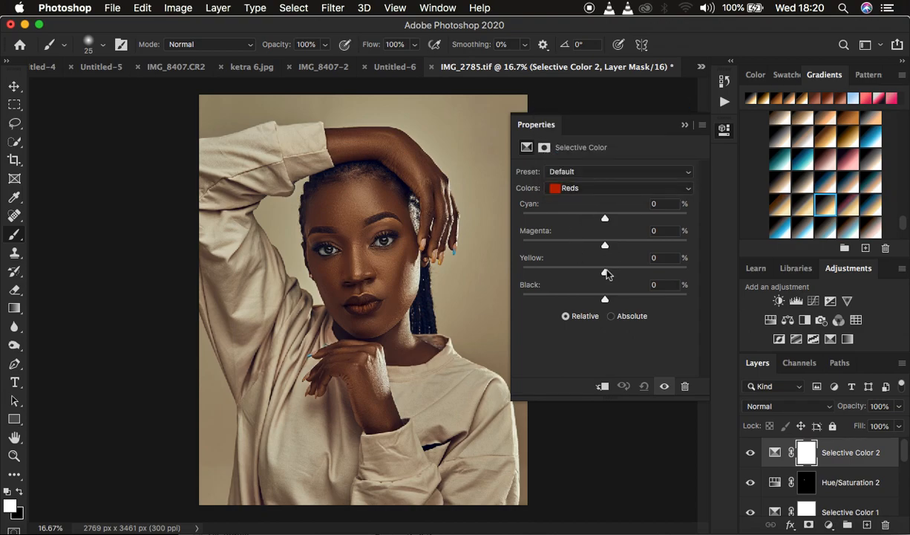
pyautogui.moveTo(605, 273); pyautogui.dragTo(598, 271)
# - Set Yellow to -10% for the Yellows in the new Selective Color layer and collapse its settings
pyautogui.click(588, 191)
pyautogui.click(585, 197)
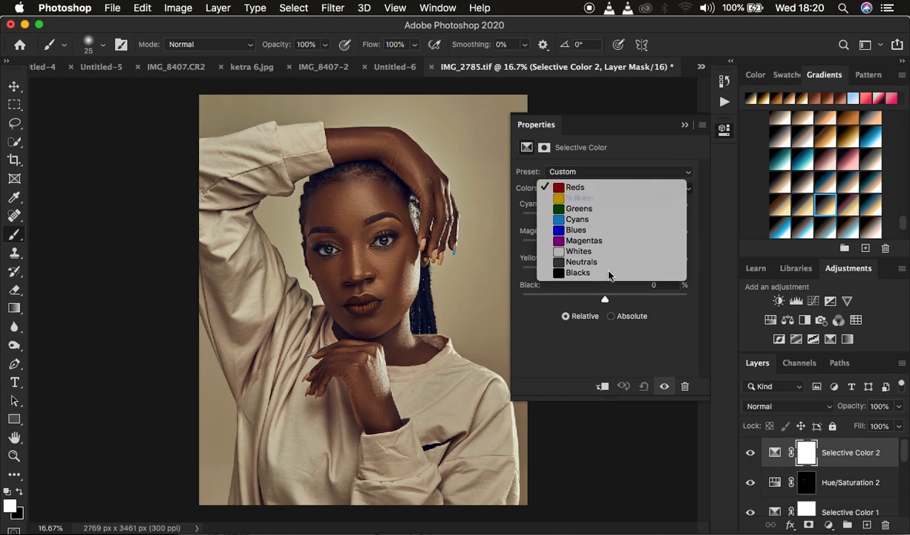
pyautogui.moveTo(604, 274)
pyautogui.mouseDown()
pyautogui.moveTo(586, 272)
pyautogui.moveTo(596, 269)
pyautogui.mouseUp()
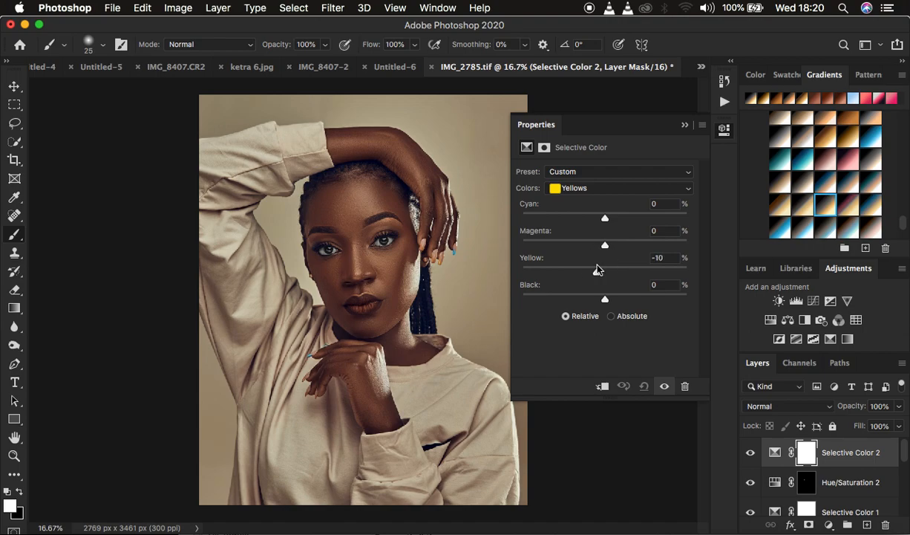
pyautogui.click(685, 124)
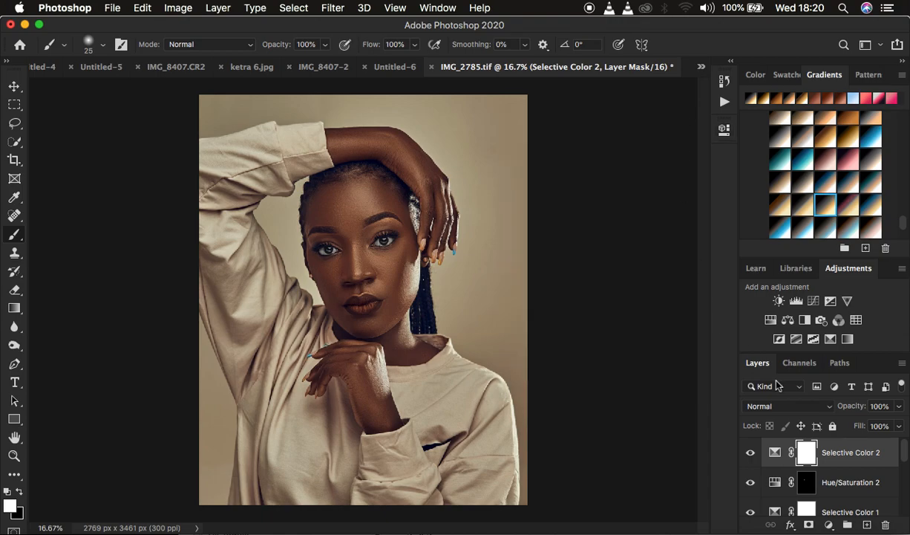
# - Compare the retouched portrait with the original by toggling between the Background layer alone and all layers
pyautogui.scroll(-5, 841, 497)
pyautogui.click(750, 502)
pyautogui.click(750, 502)
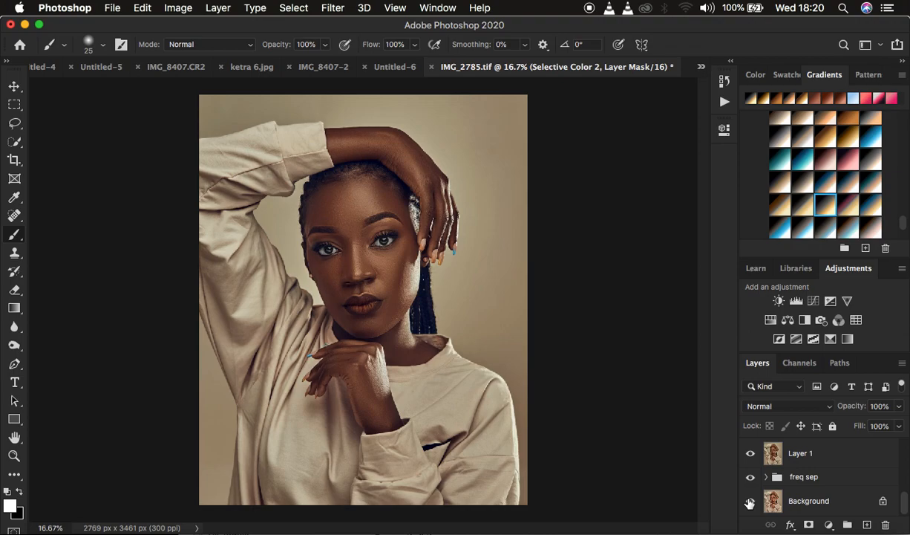
pyautogui.click(750, 501)
pyautogui.click(750, 502)
pyautogui.click(750, 502)
# - Try to export the portrait as a 100% quality JPG with Bicubic Sharper resampling and an embedded color profile
pyautogui.click(113, 8)
pyautogui.moveTo(183, 205)
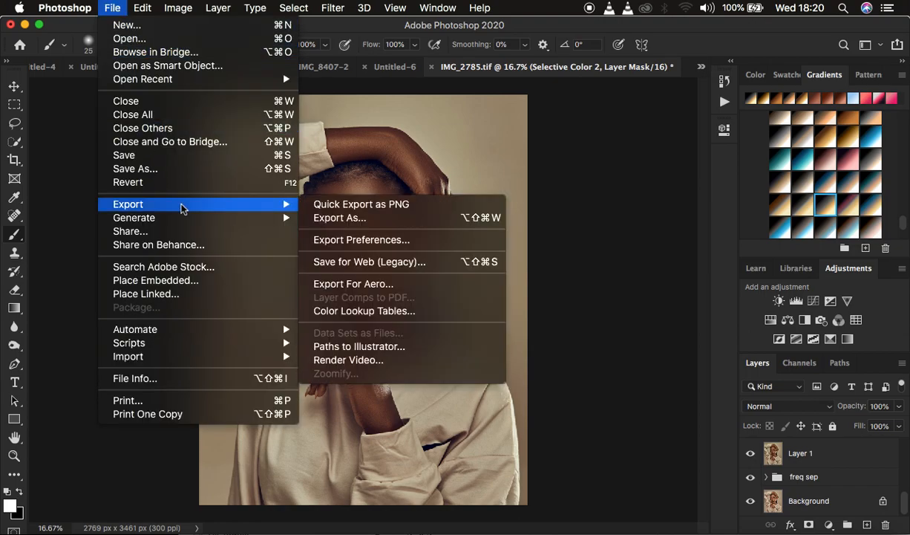
pyautogui.click(329, 218)
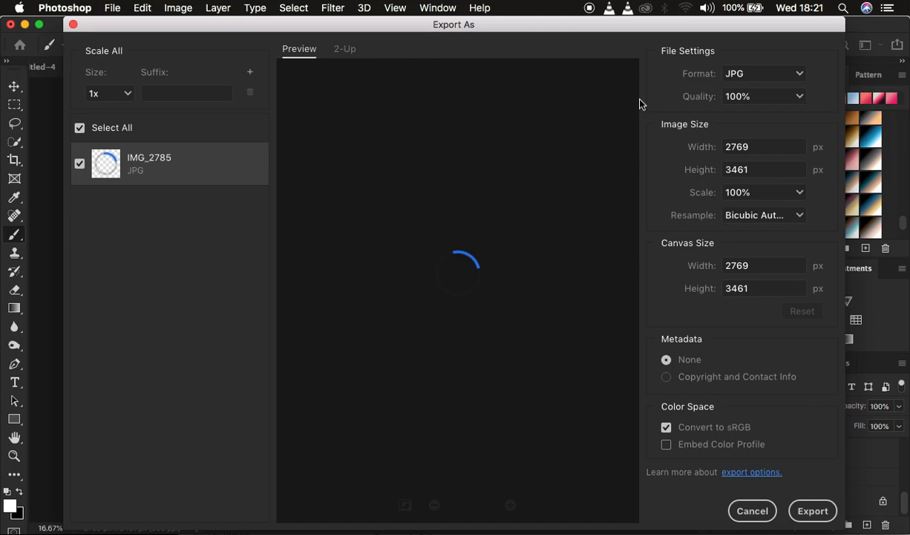
pyautogui.click(752, 81)
pyautogui.click(752, 81)
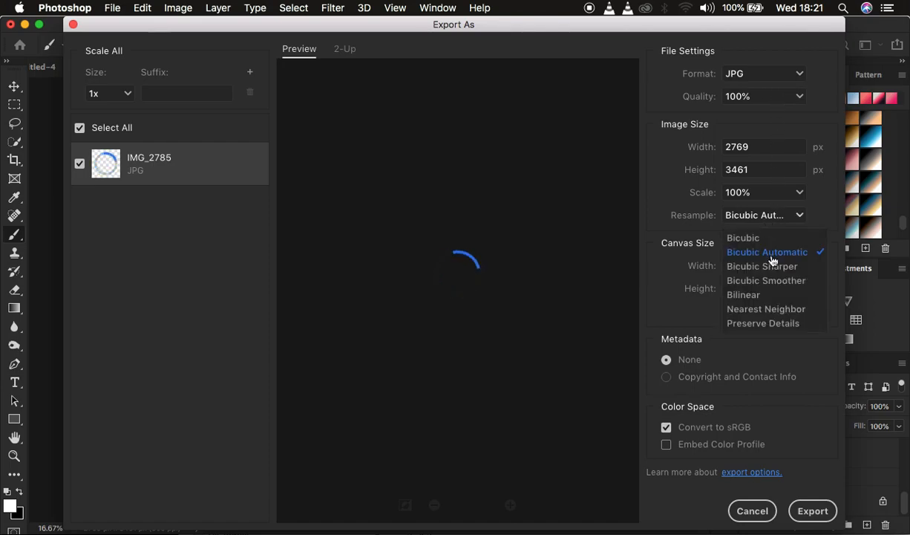
pyautogui.click(772, 265)
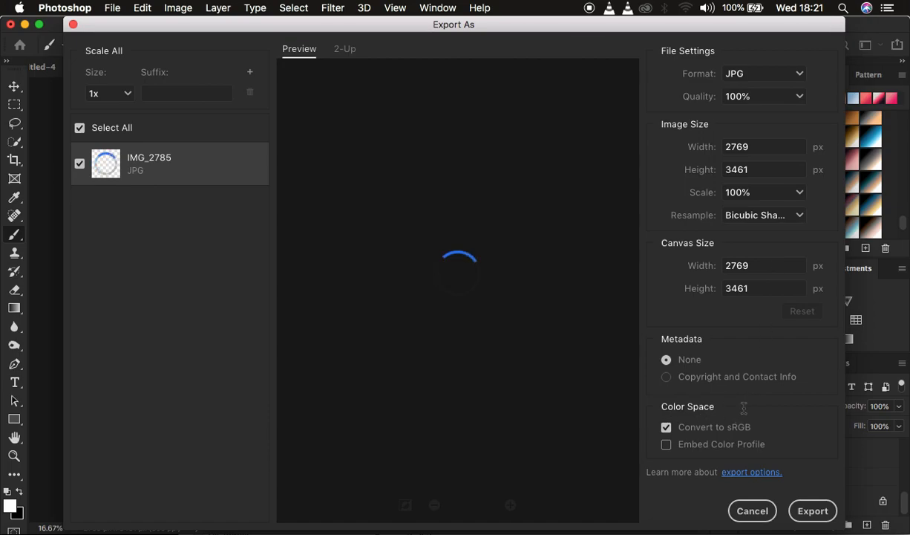
pyautogui.click(666, 445)
pyautogui.click(814, 513)
pyautogui.click(752, 511)
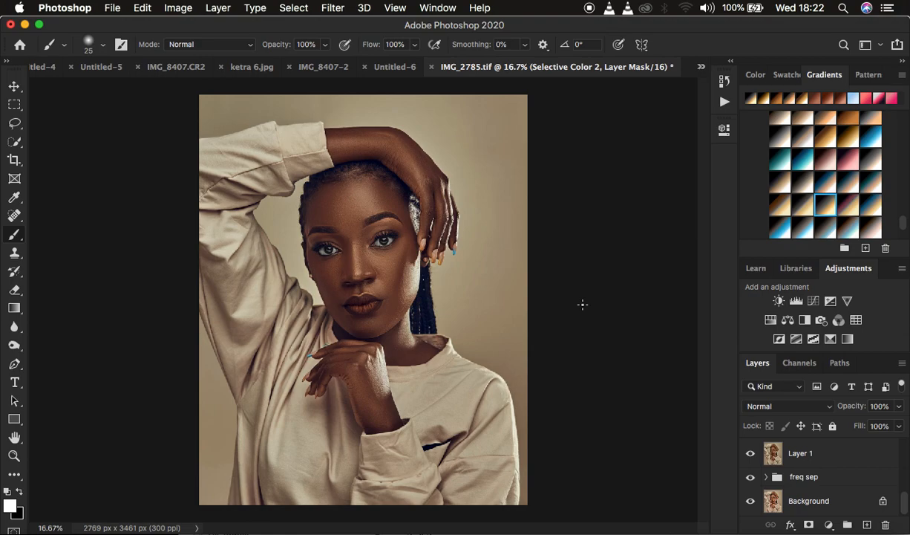